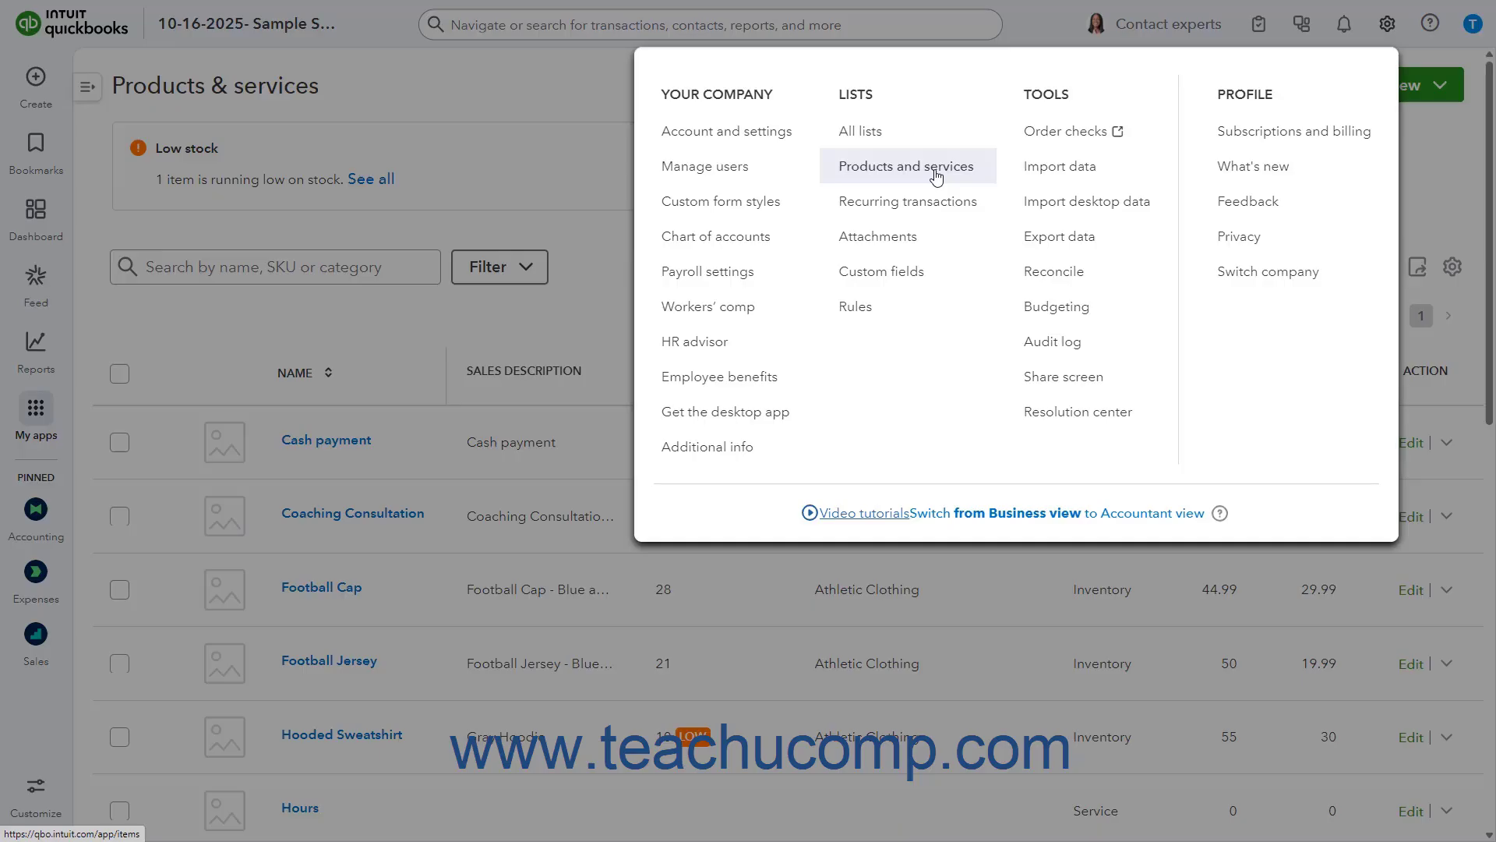
Open the Products and services list and start creating a new bundle
left_click(936, 174)
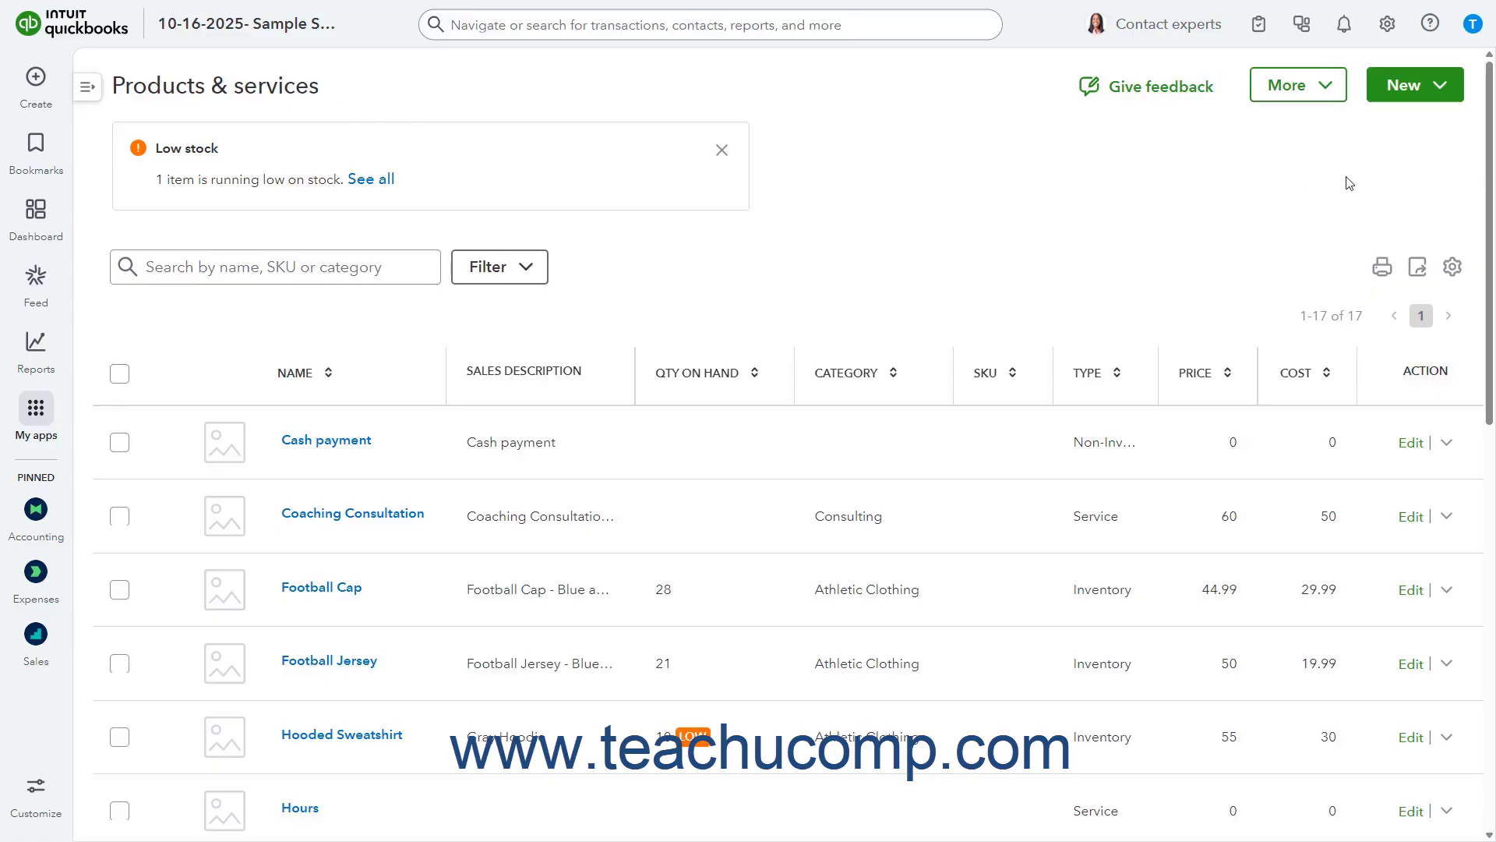
left_click(1419, 97)
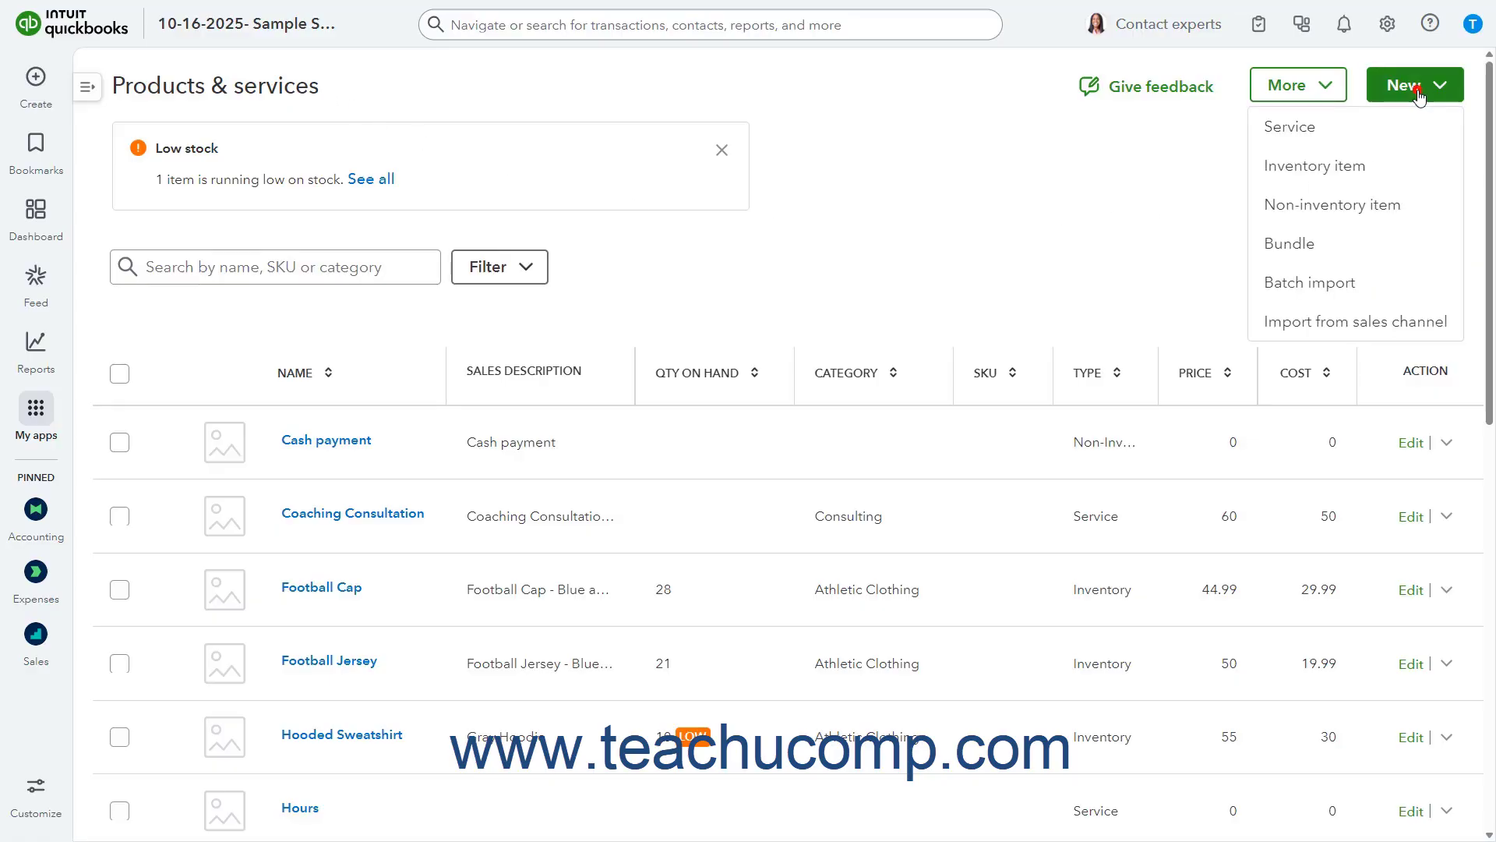
left_click(1339, 244)
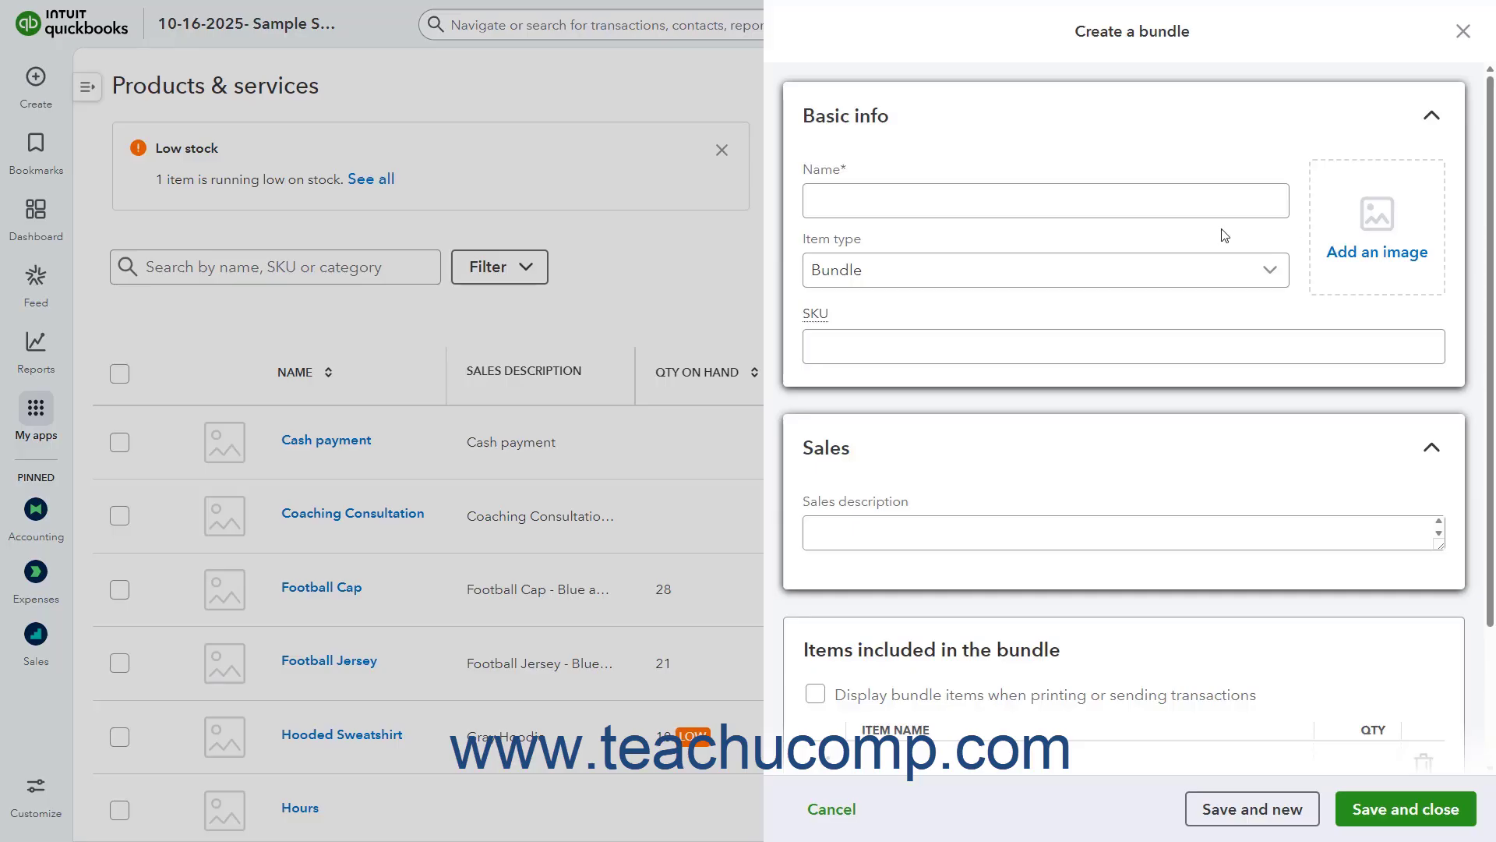
Name the new item "Football Cap & Jersey Bundle", keeping Bundle as its item type and the SKU blank
left_click(902, 199)
type("Football Cap & Jersey Bundle")
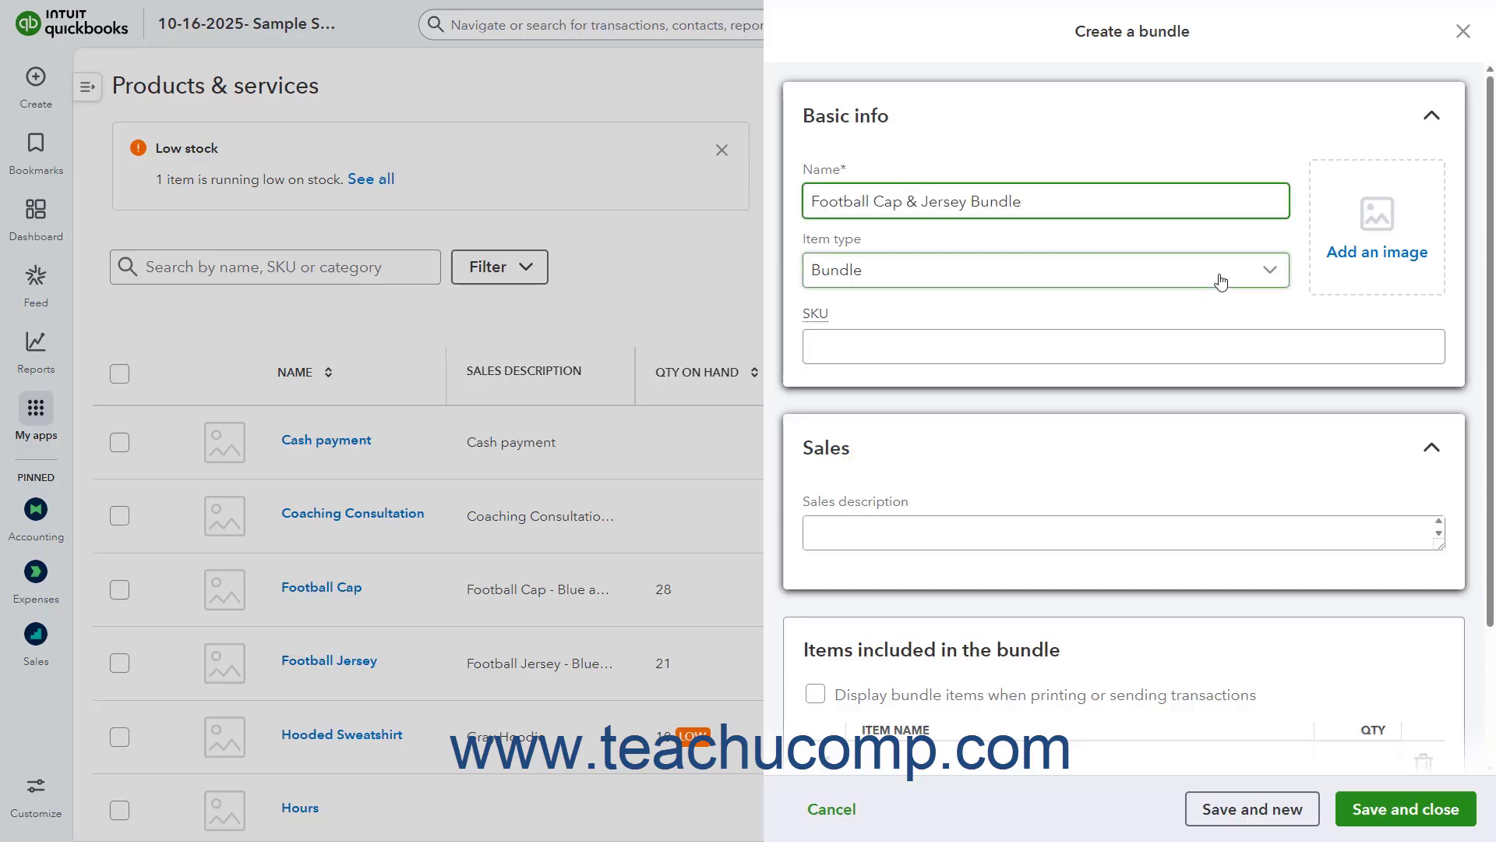
left_click(1268, 273)
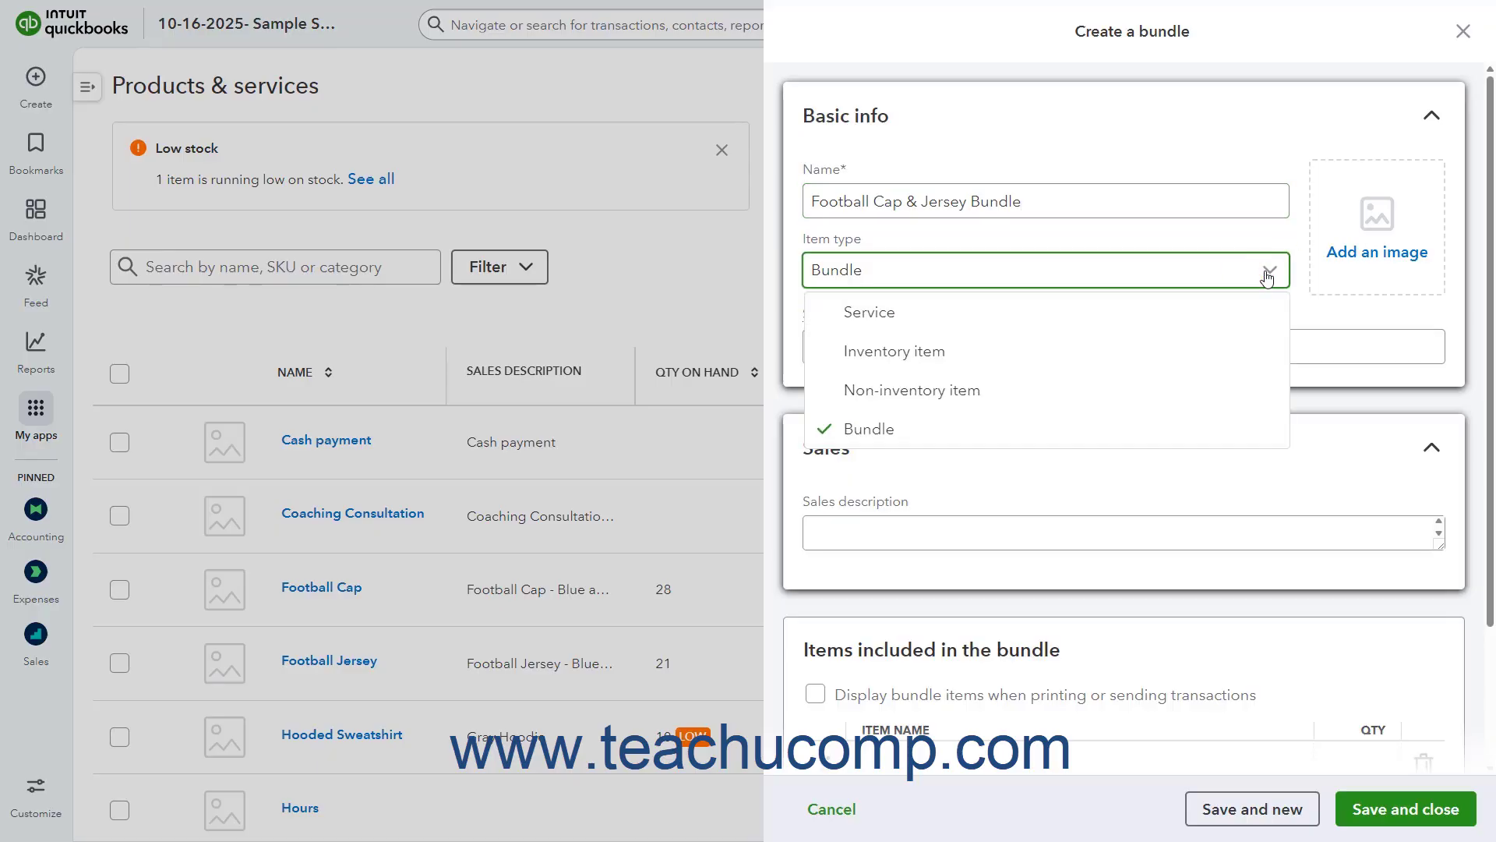
left_click(1268, 273)
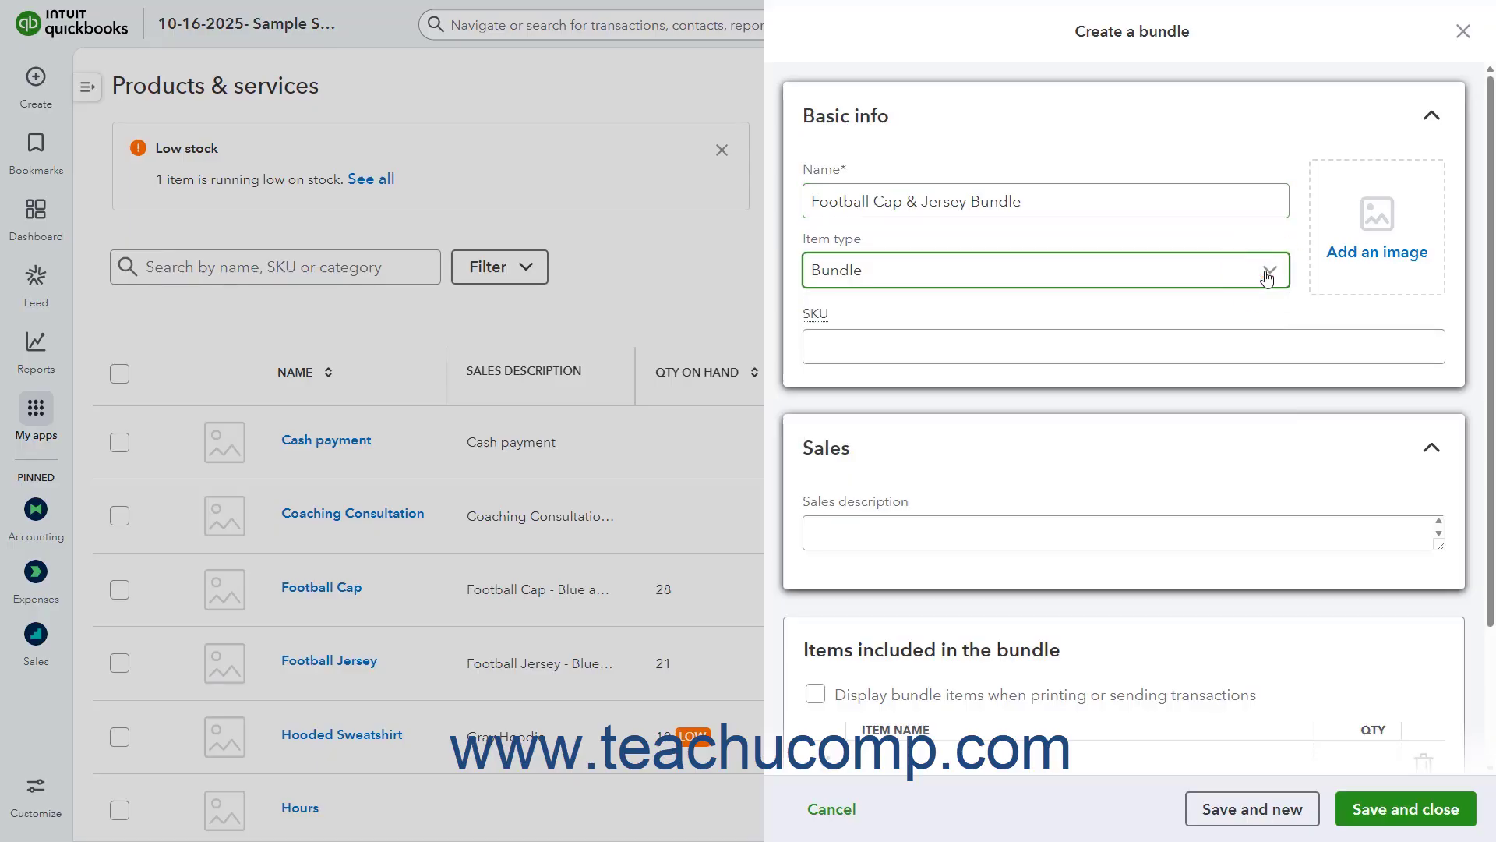
left_click(889, 347)
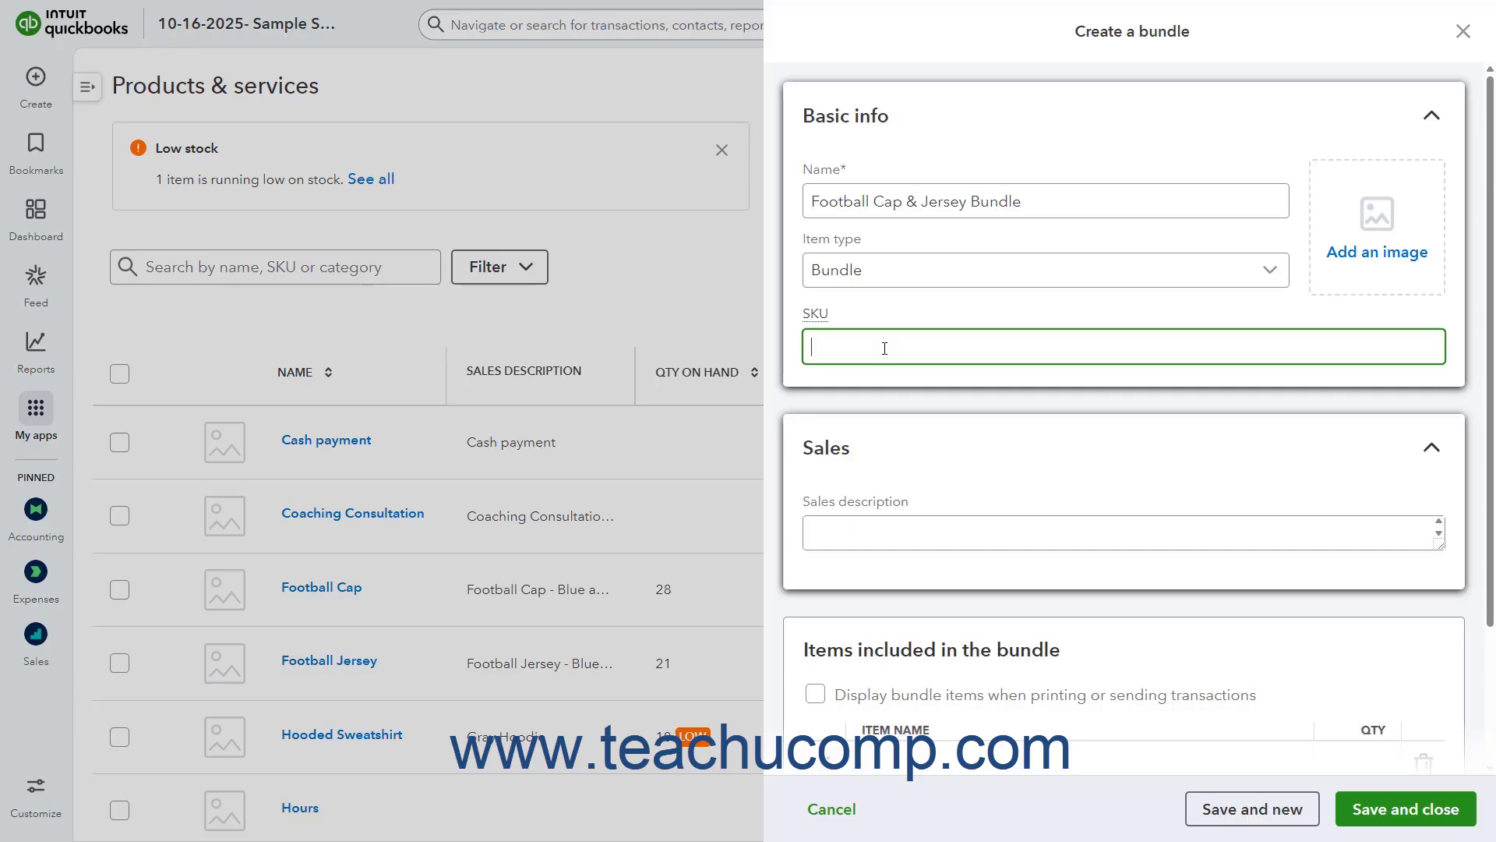
Add the picture Football-CapJerseyBundle.jpg from the QBImages folder as the bundle's image
left_click(1369, 257)
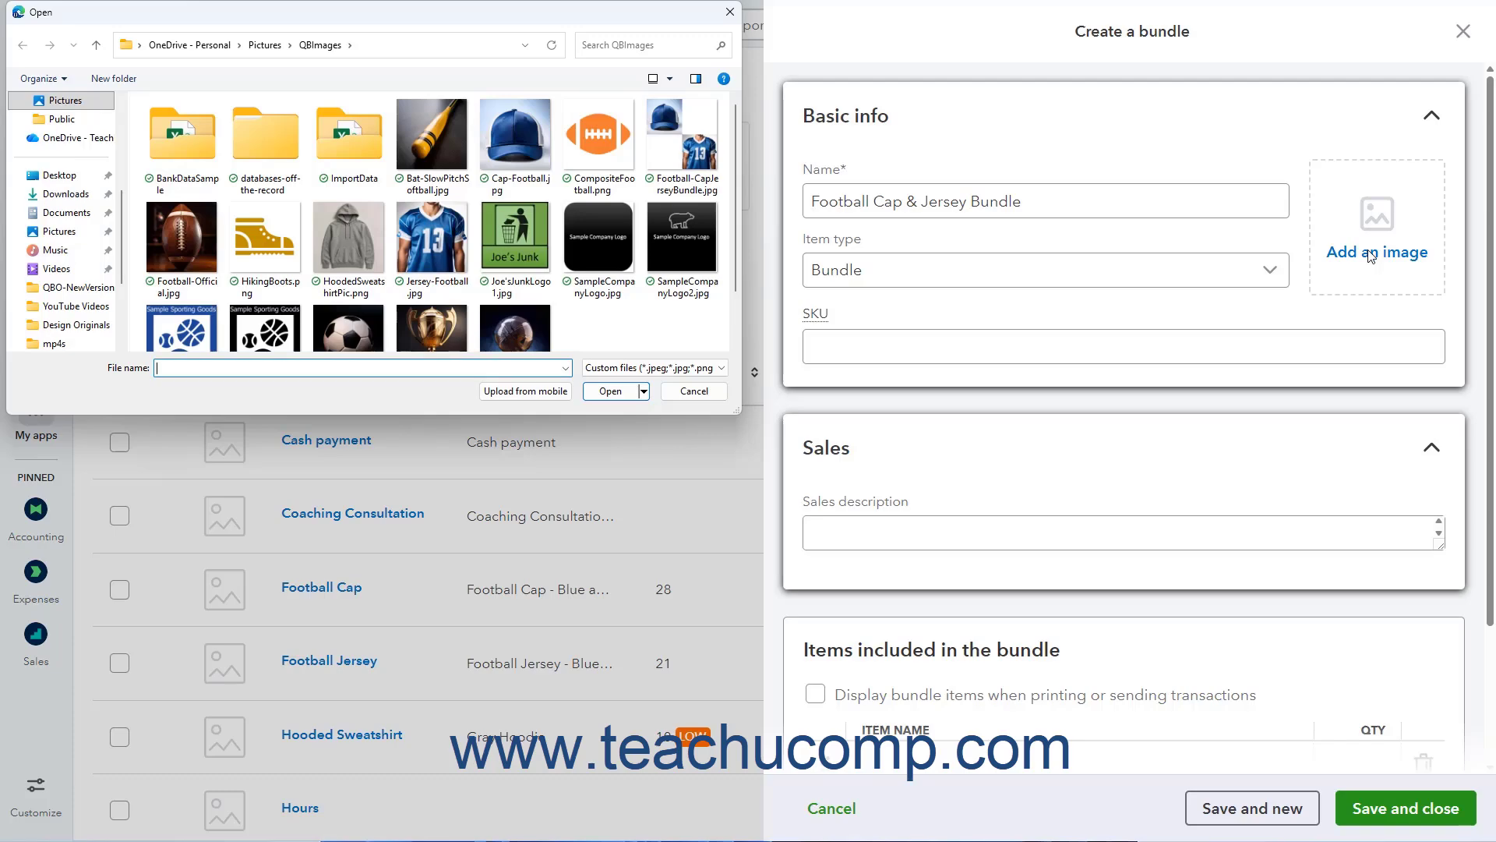
left_click(668, 147)
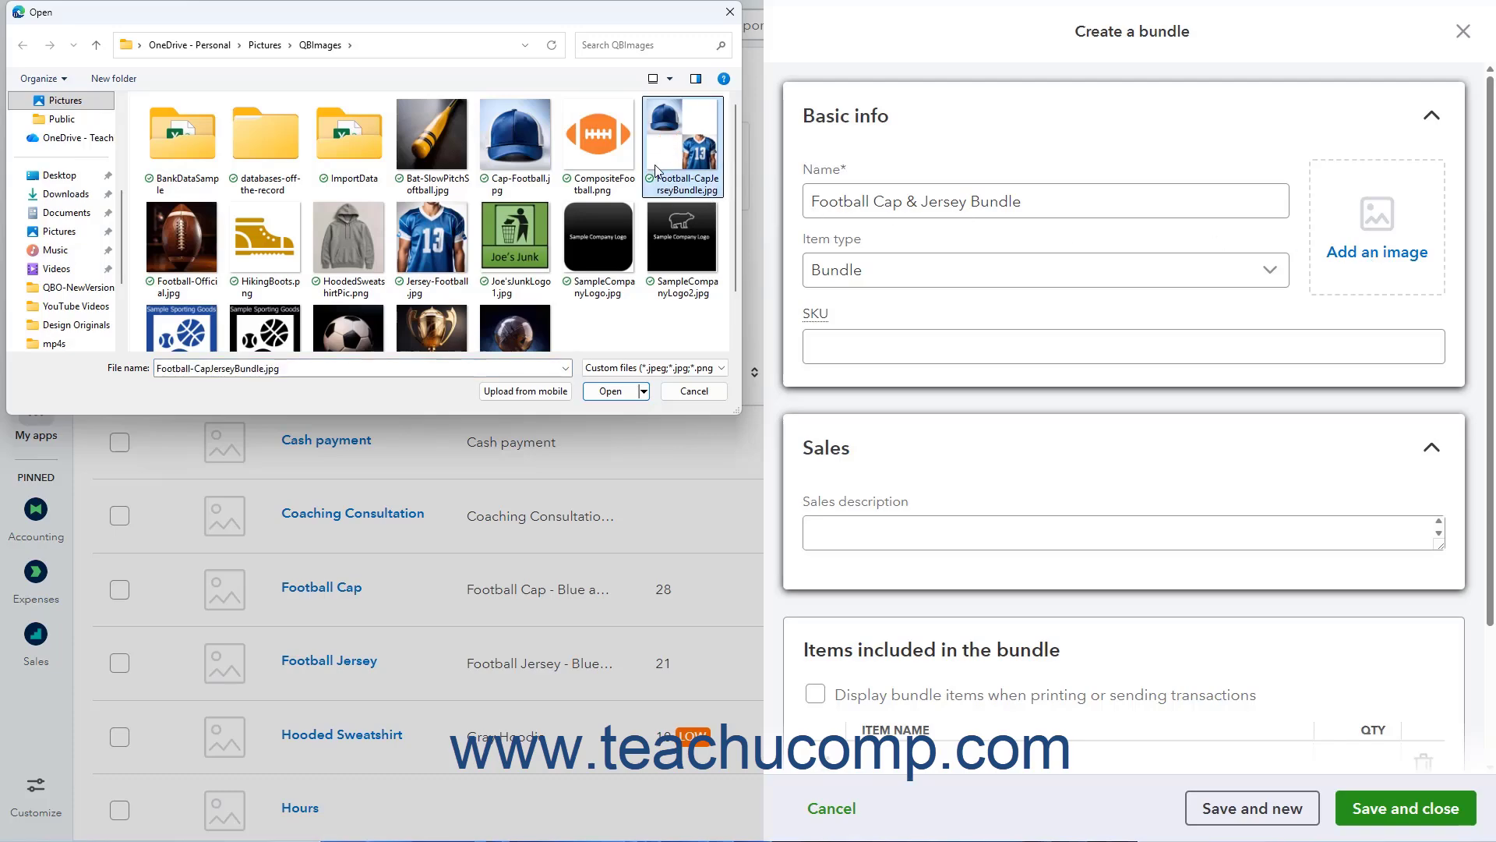
left_click(611, 392)
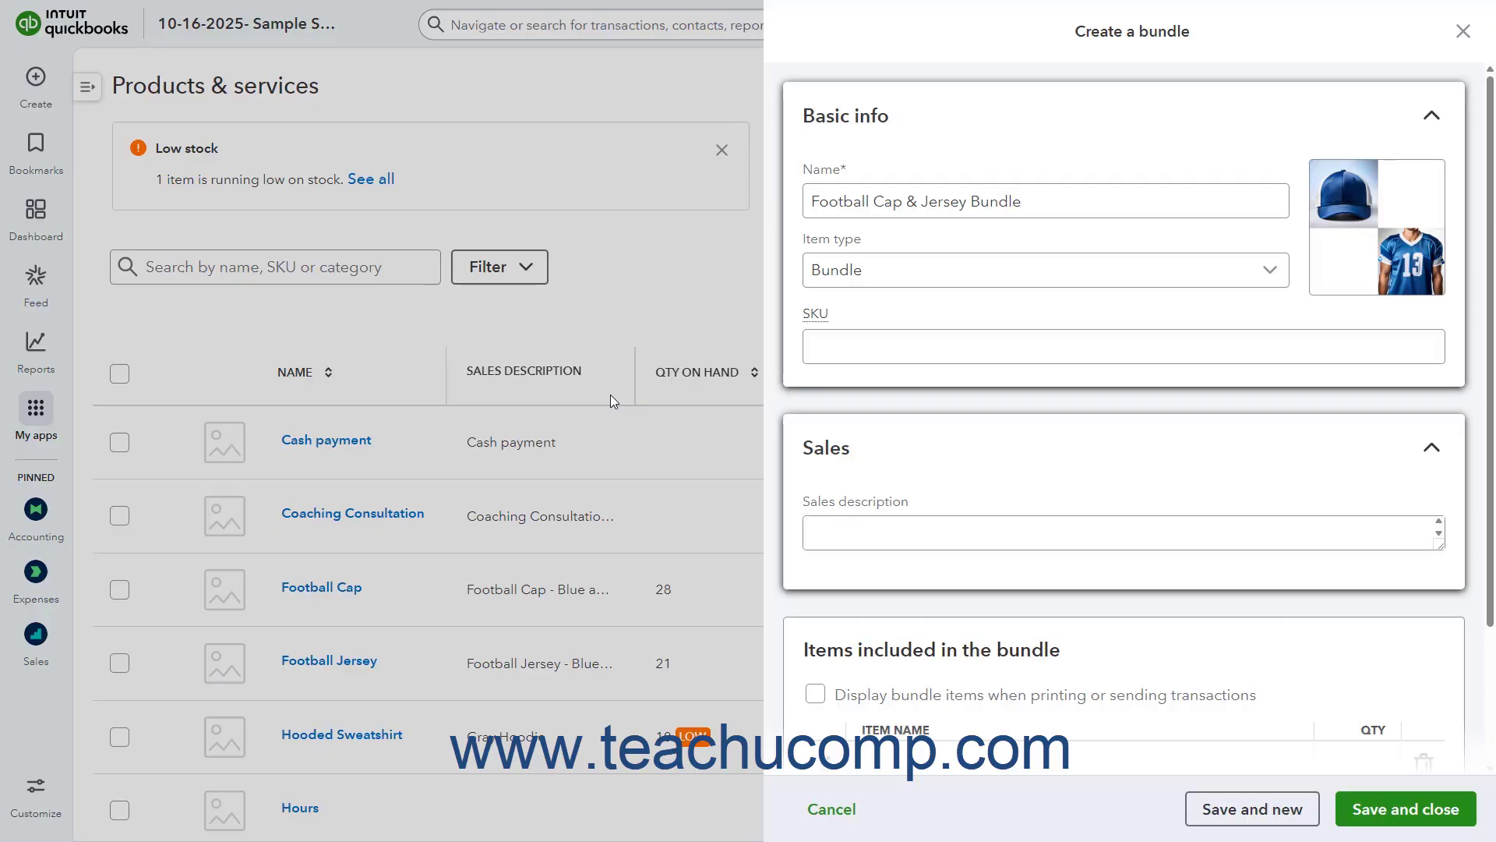
mouse_move(1407, 255)
Copy the bundle's name, "Football Cap & Jersey Bundle", into its sales description
left_click(833, 538)
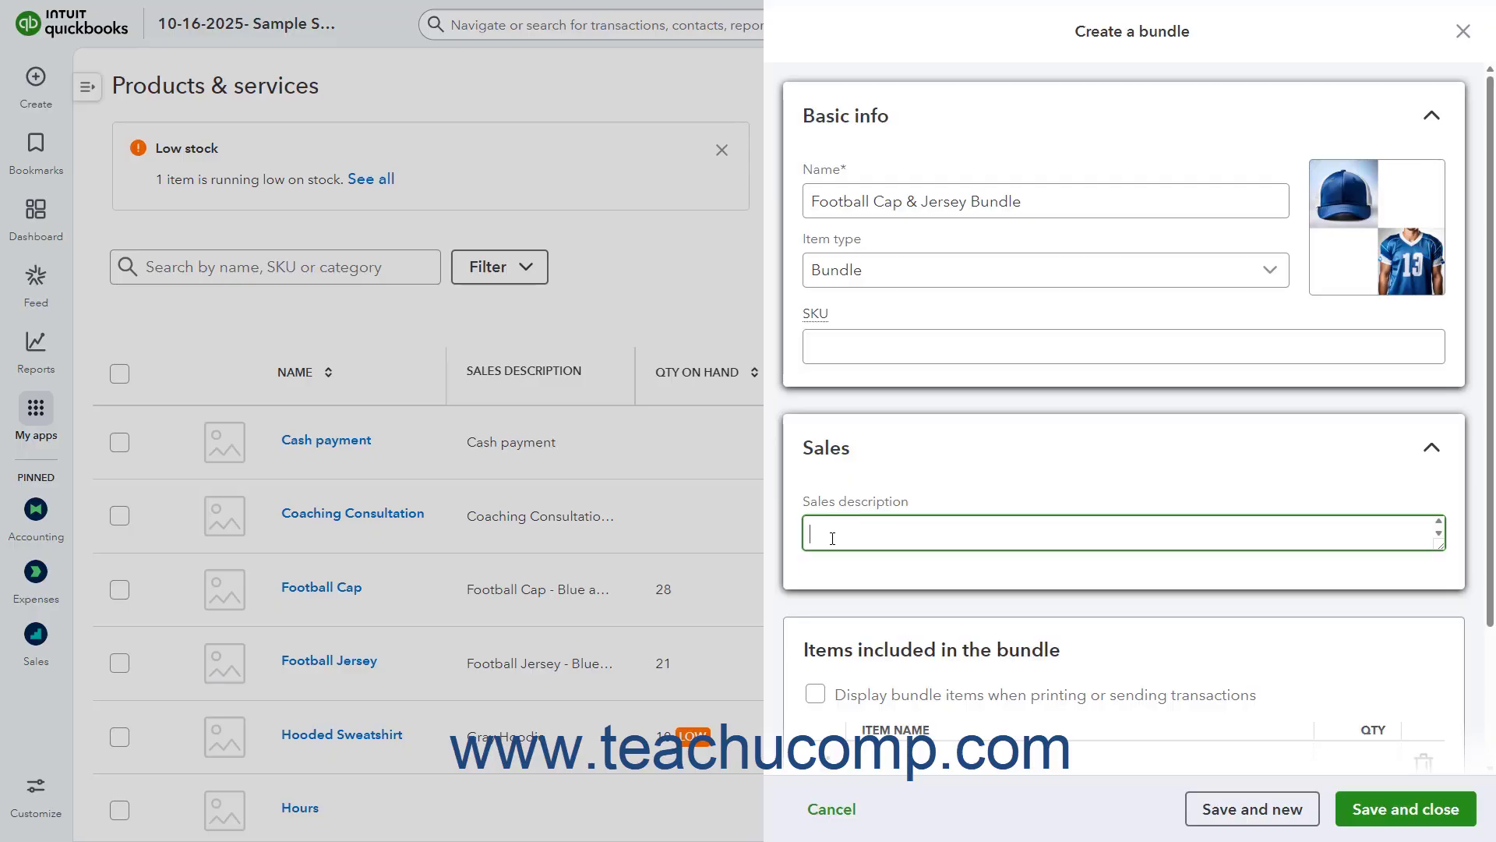
left_click_drag(1068, 203, 817, 201)
right_click(817, 201)
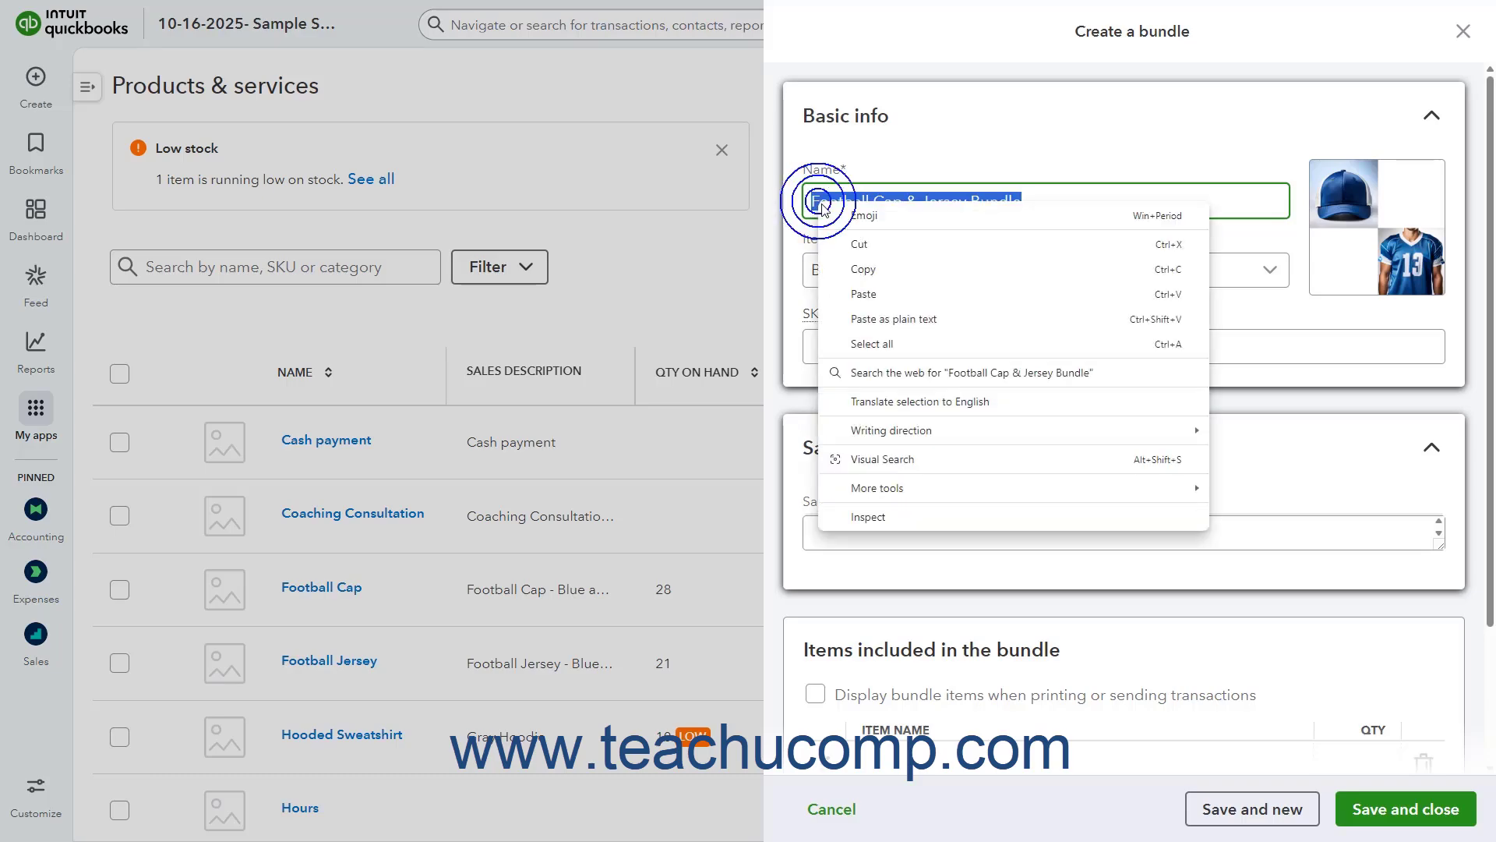
left_click(857, 265)
left_click(865, 530)
right_click(865, 530)
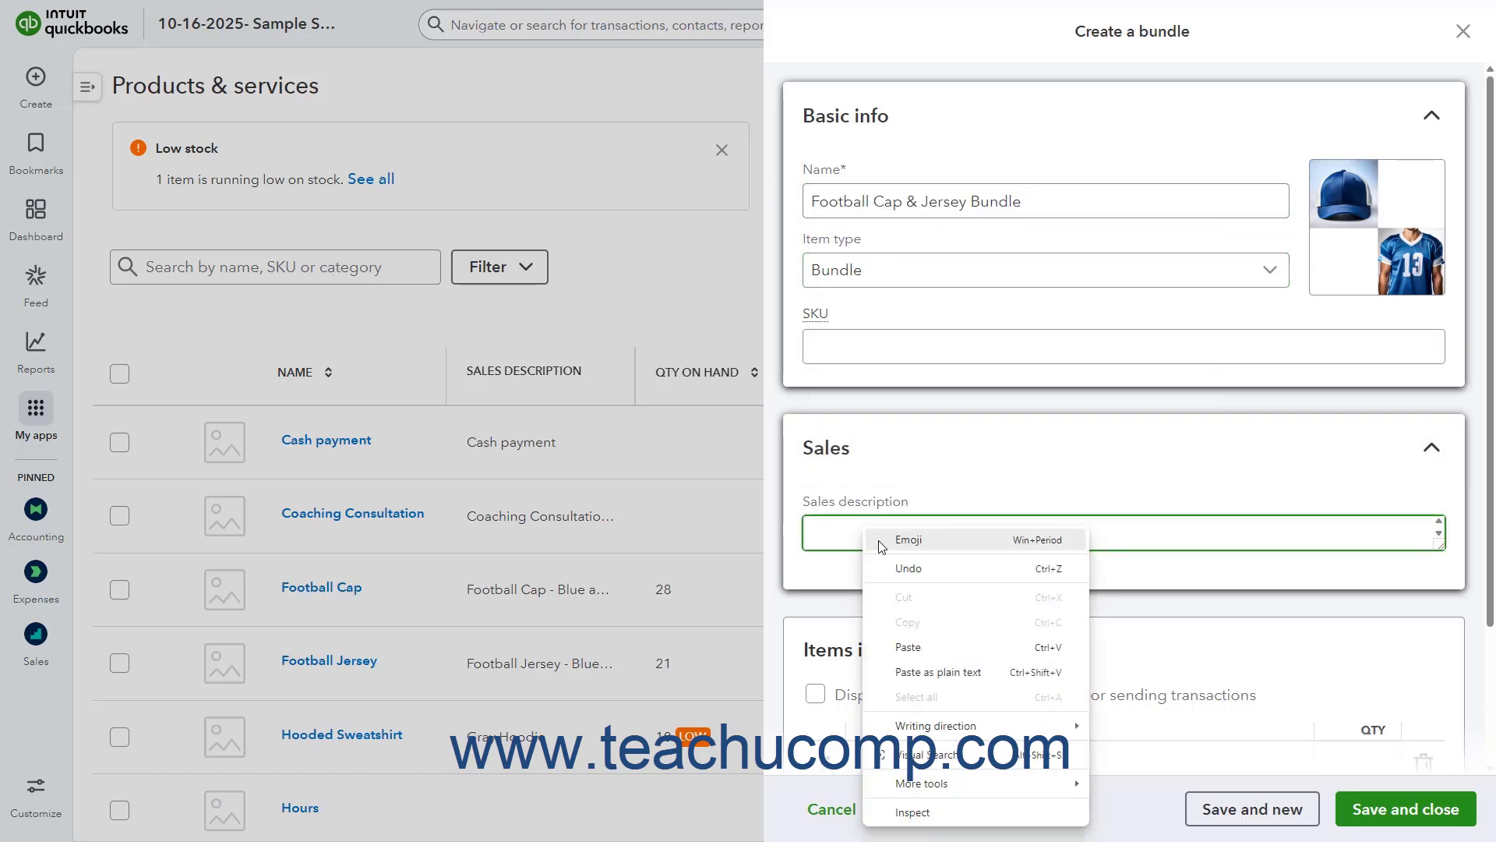
left_click(909, 647)
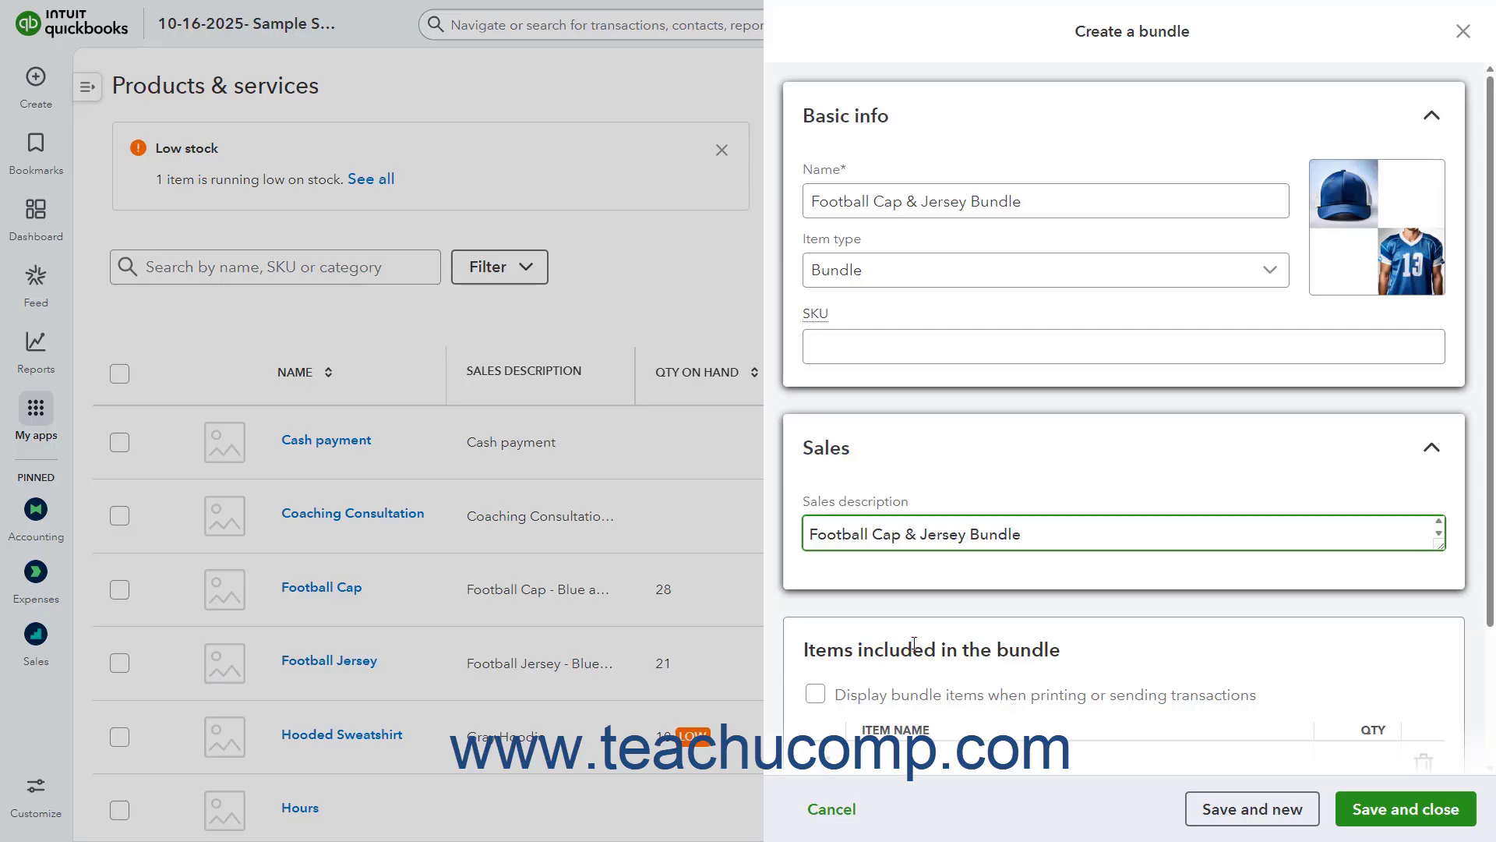
Try the option that displays bundle items when printing or sending transactions, and turn it back off
scroll(920, 640, "down", 2)
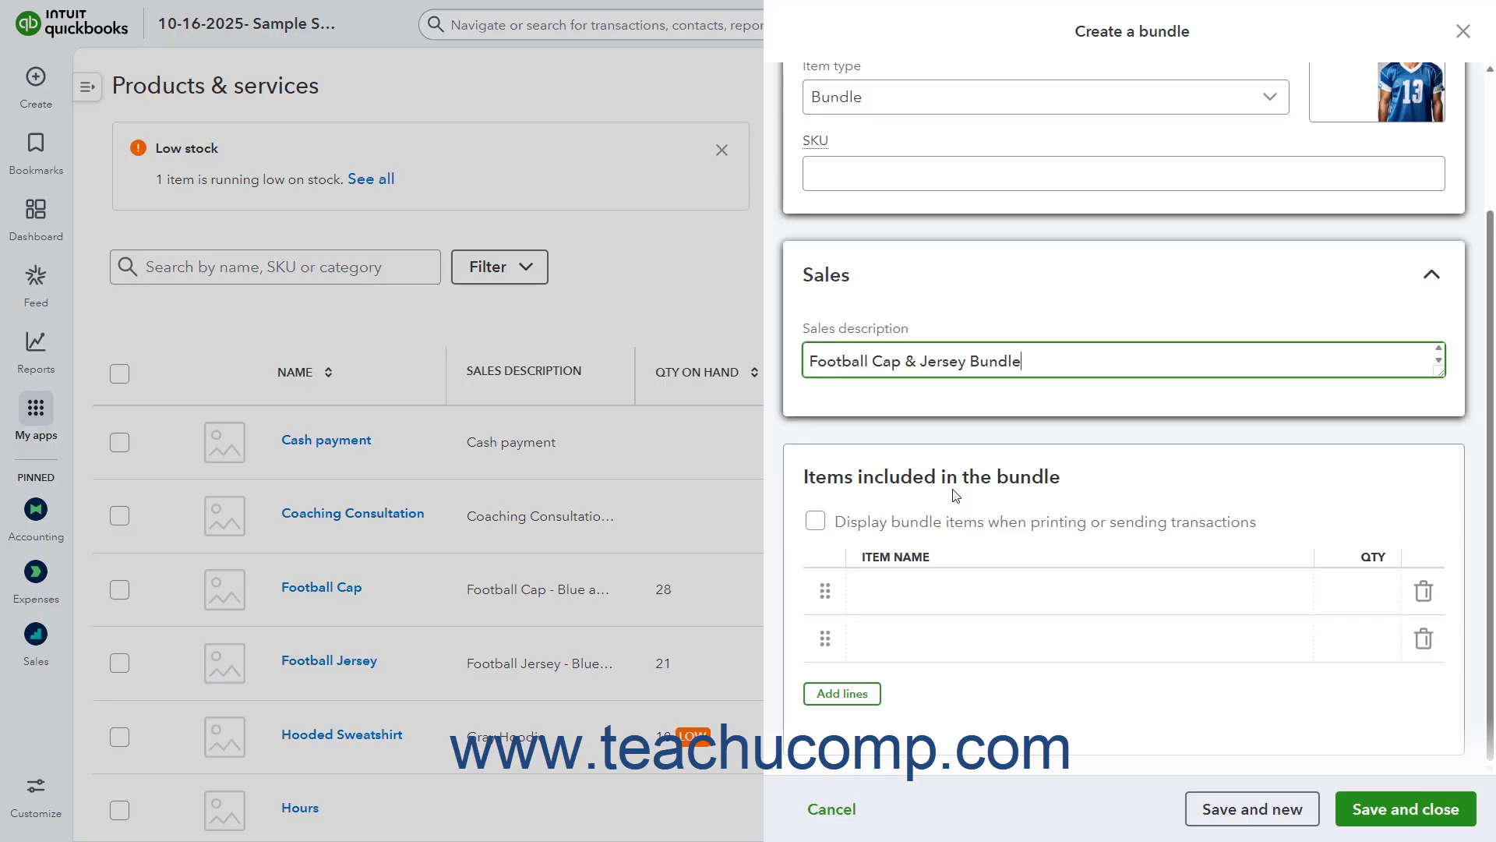
left_click(816, 522)
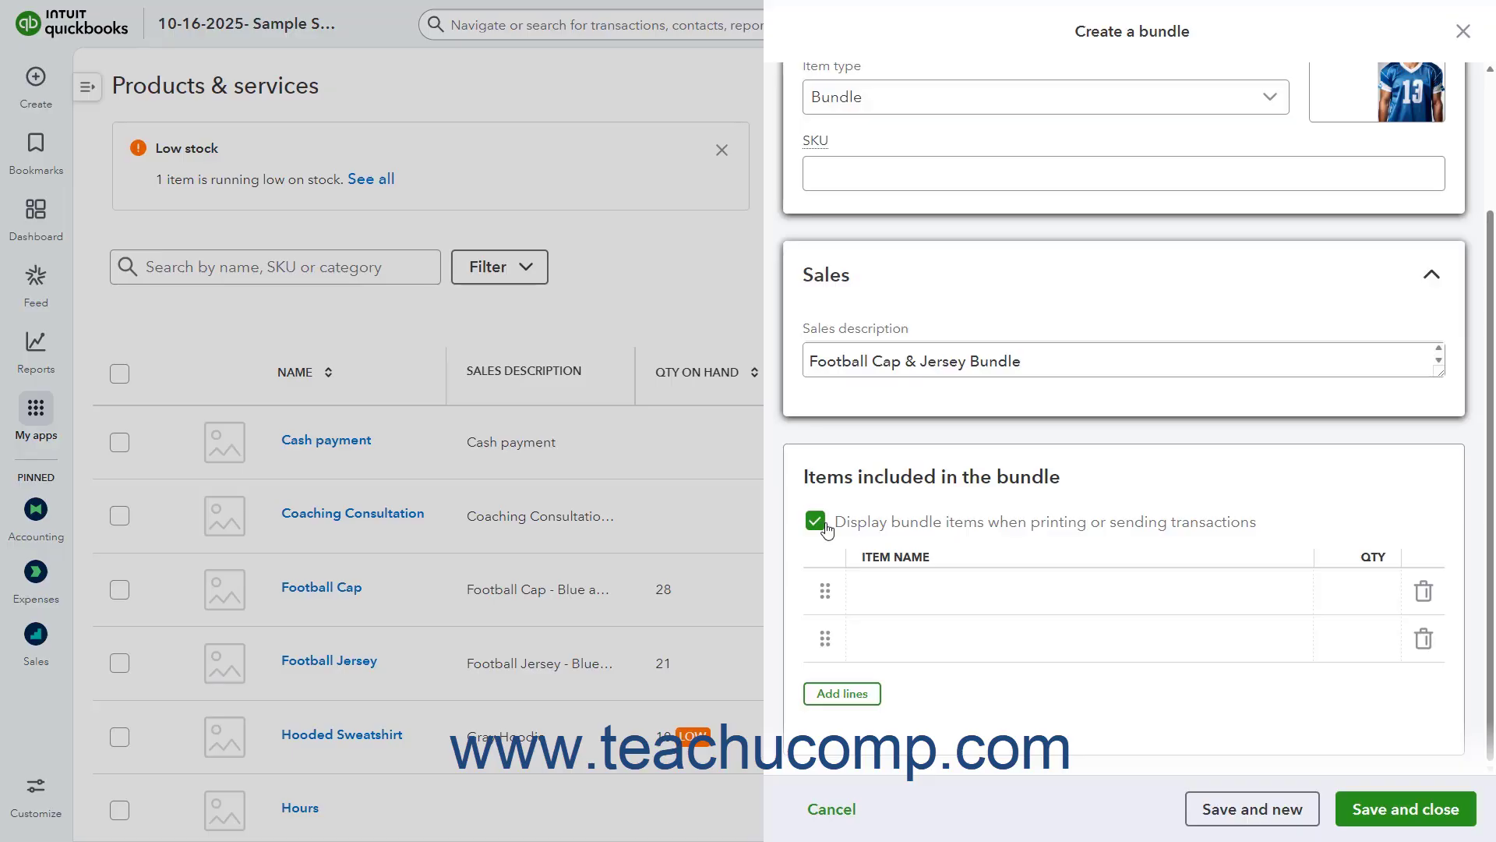
left_click(816, 522)
left_click(1044, 362)
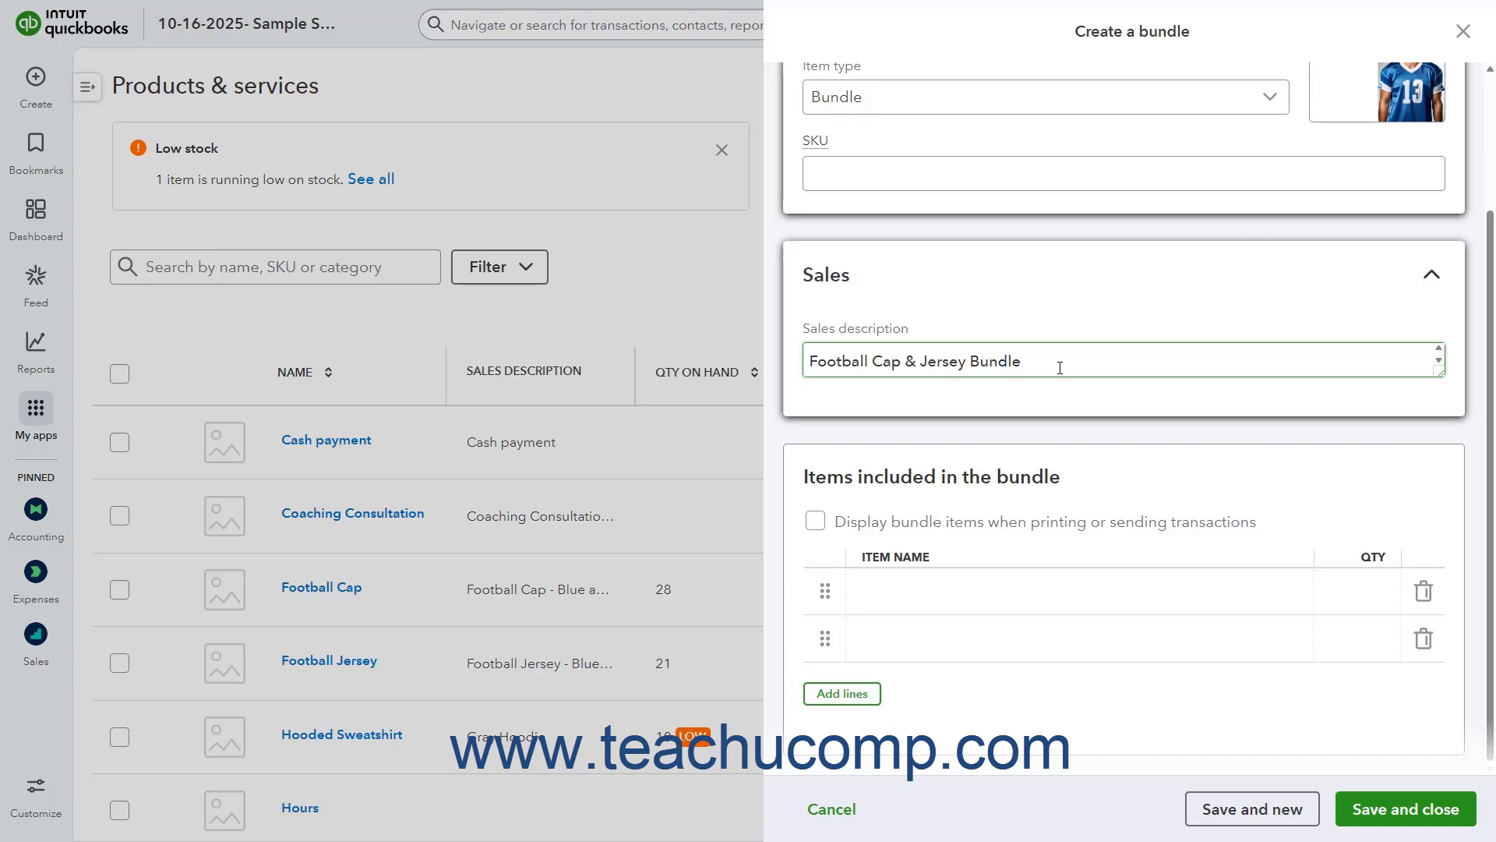
Add Football Cap with a quantity of 1 as the first item included in the bundle
left_click(957, 603)
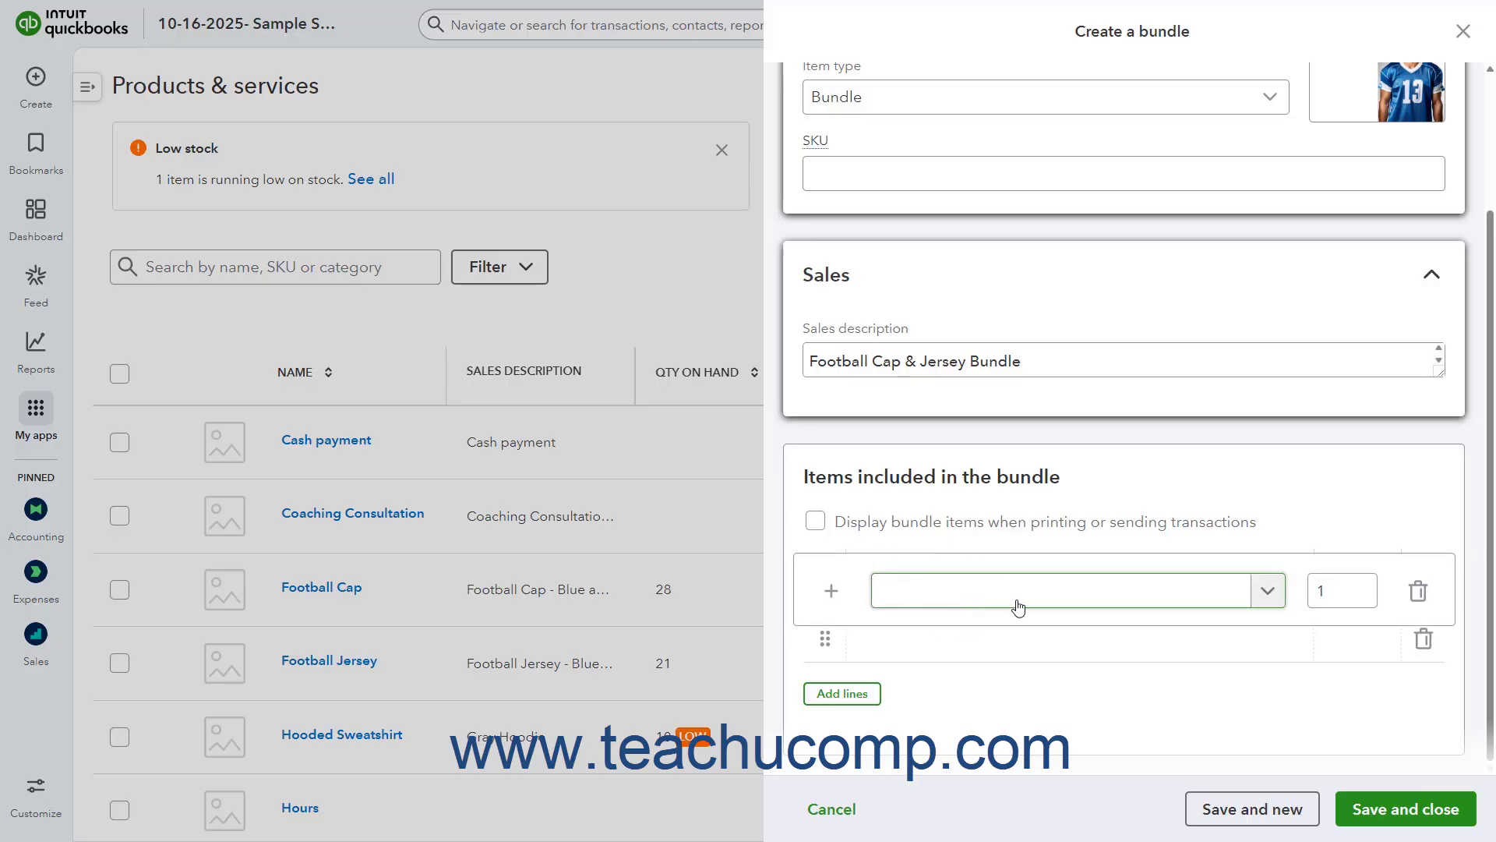
left_click(1264, 591)
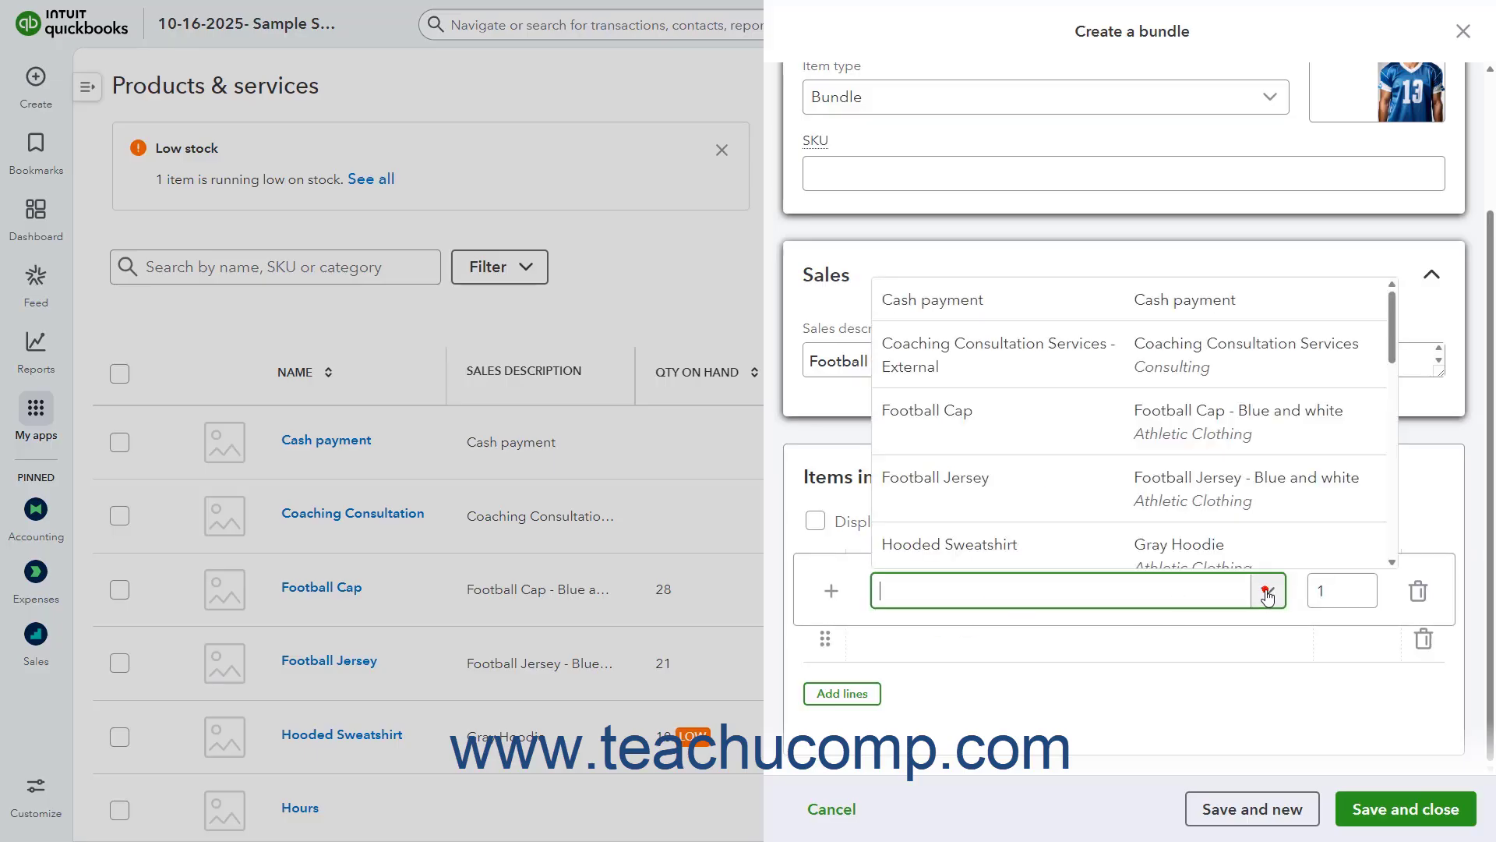
left_click(1090, 443)
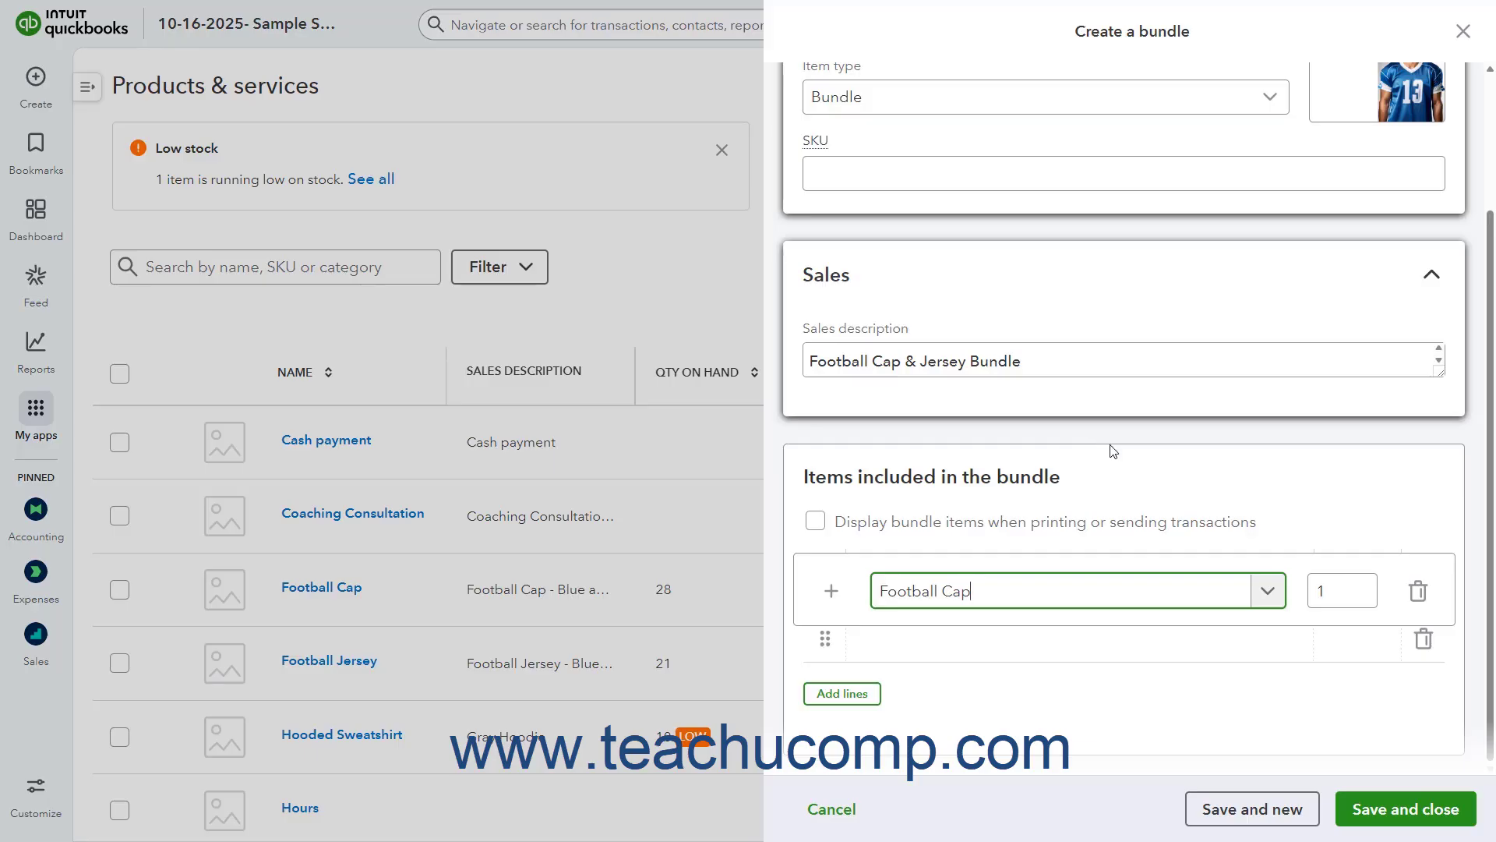
left_click(1358, 597)
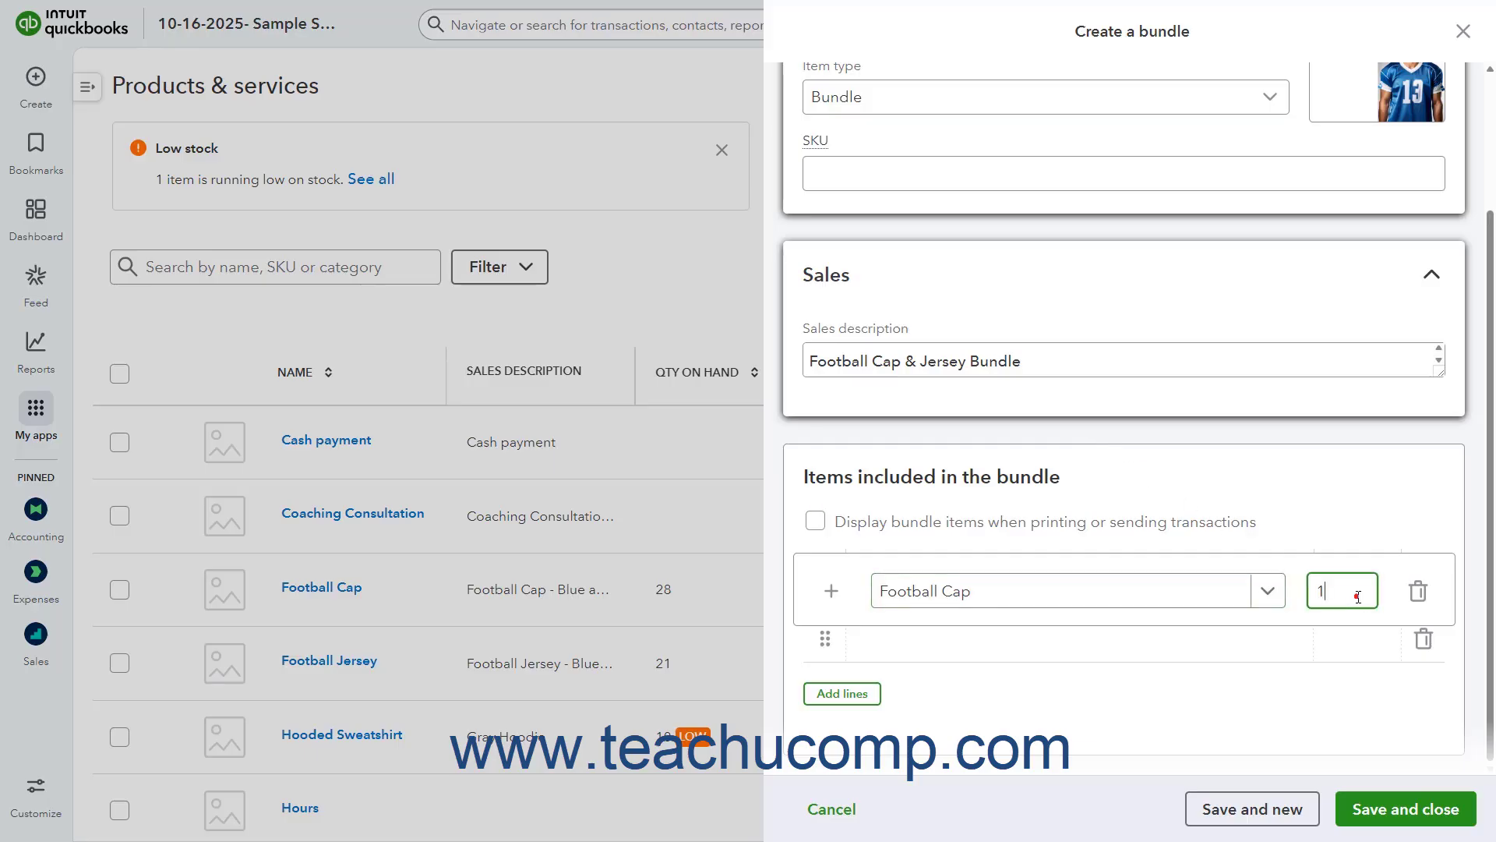
Add Football Jersey with a quantity of 1 as the second item included in the bundle
left_click(1100, 649)
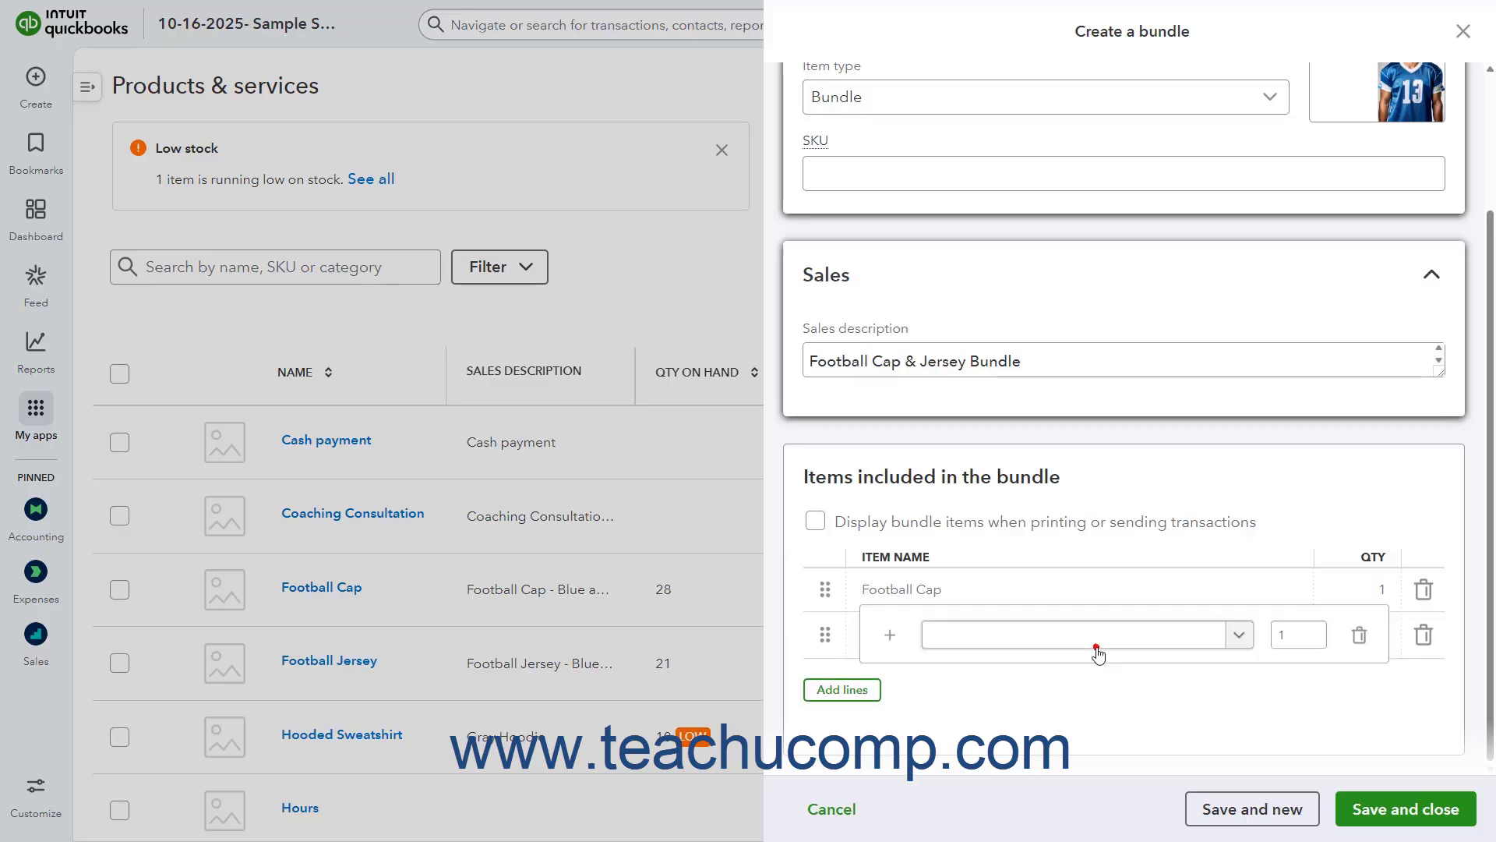
left_click(1268, 635)
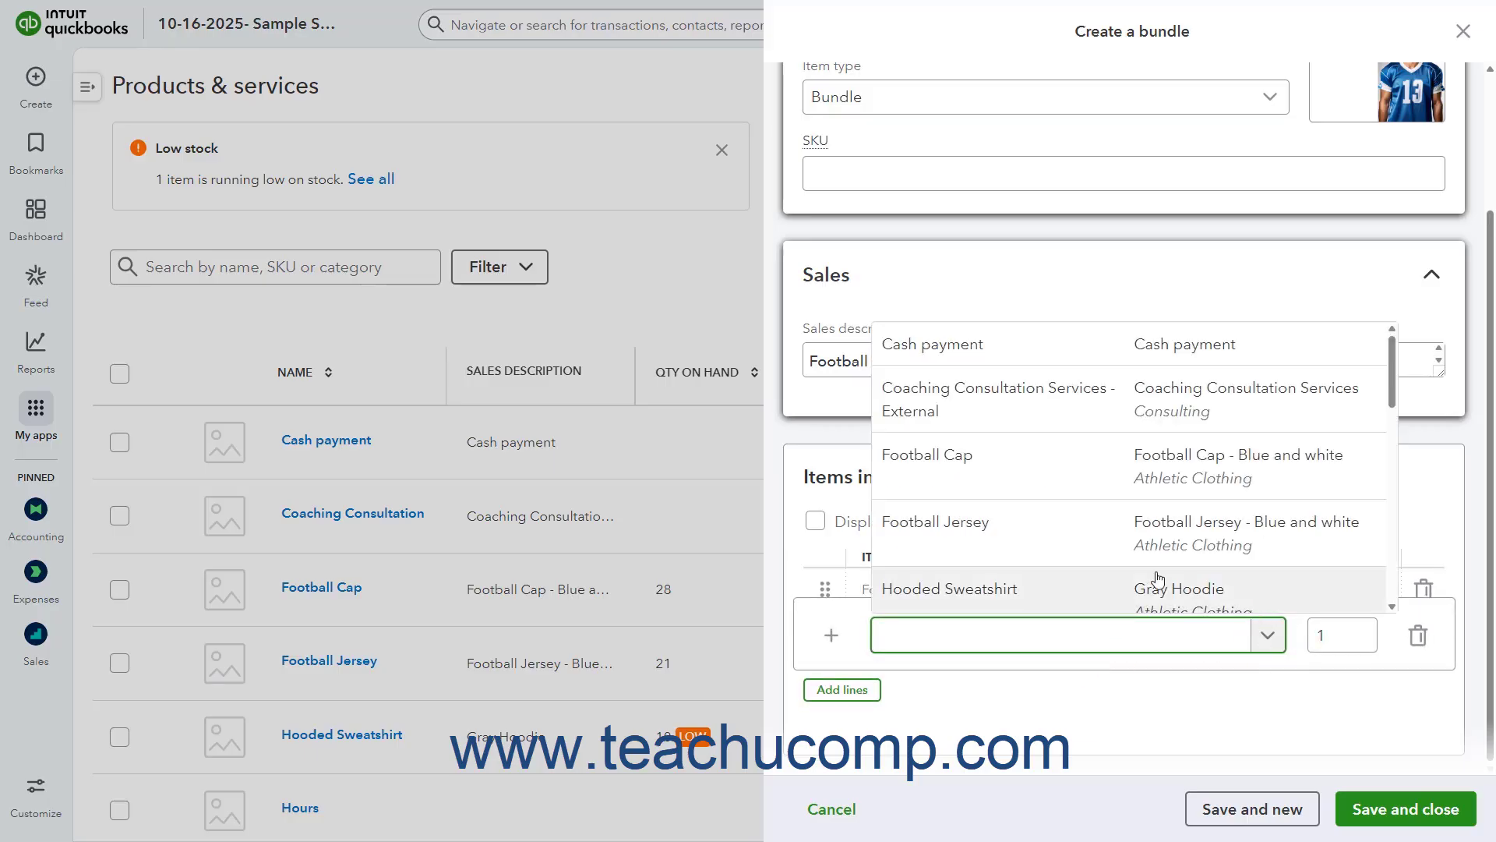
left_click(1095, 544)
left_click(1331, 634)
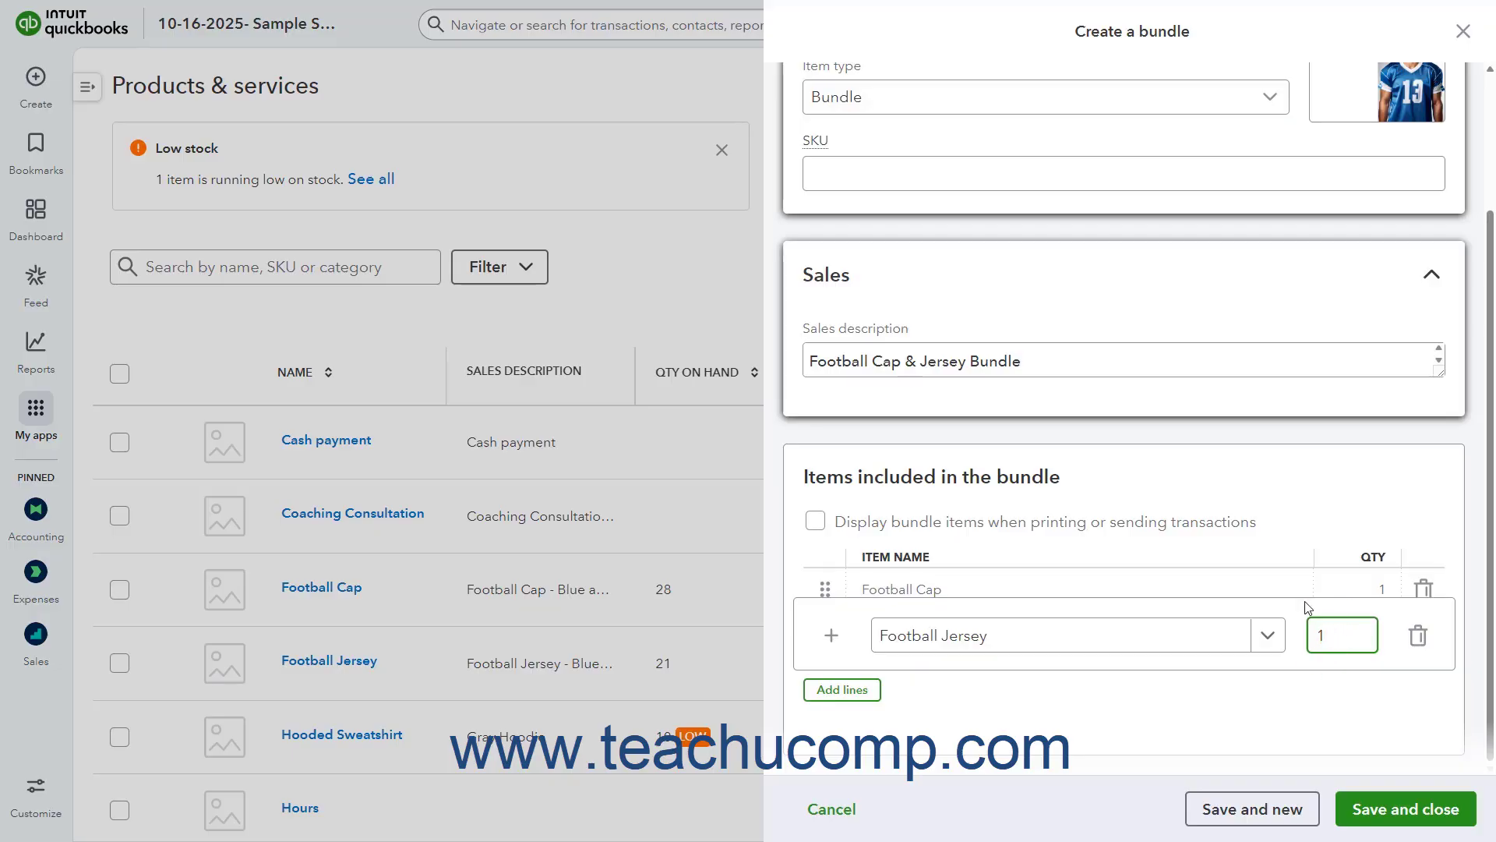
left_click(1277, 551)
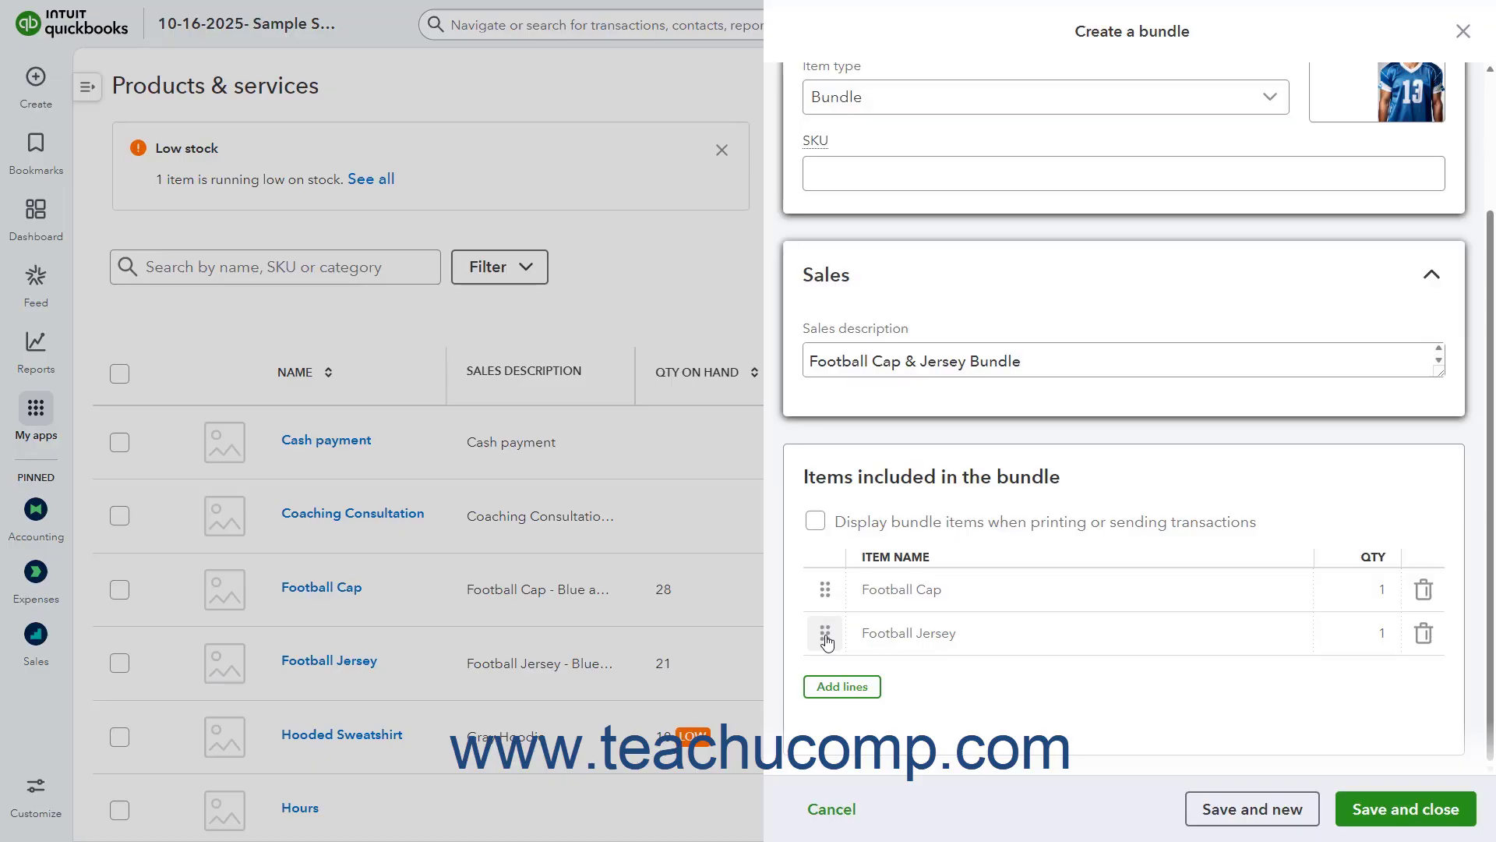
Save the bundle with Football Cap listed above Football Jersey and close its form
left_click_drag(827, 640, 830, 577)
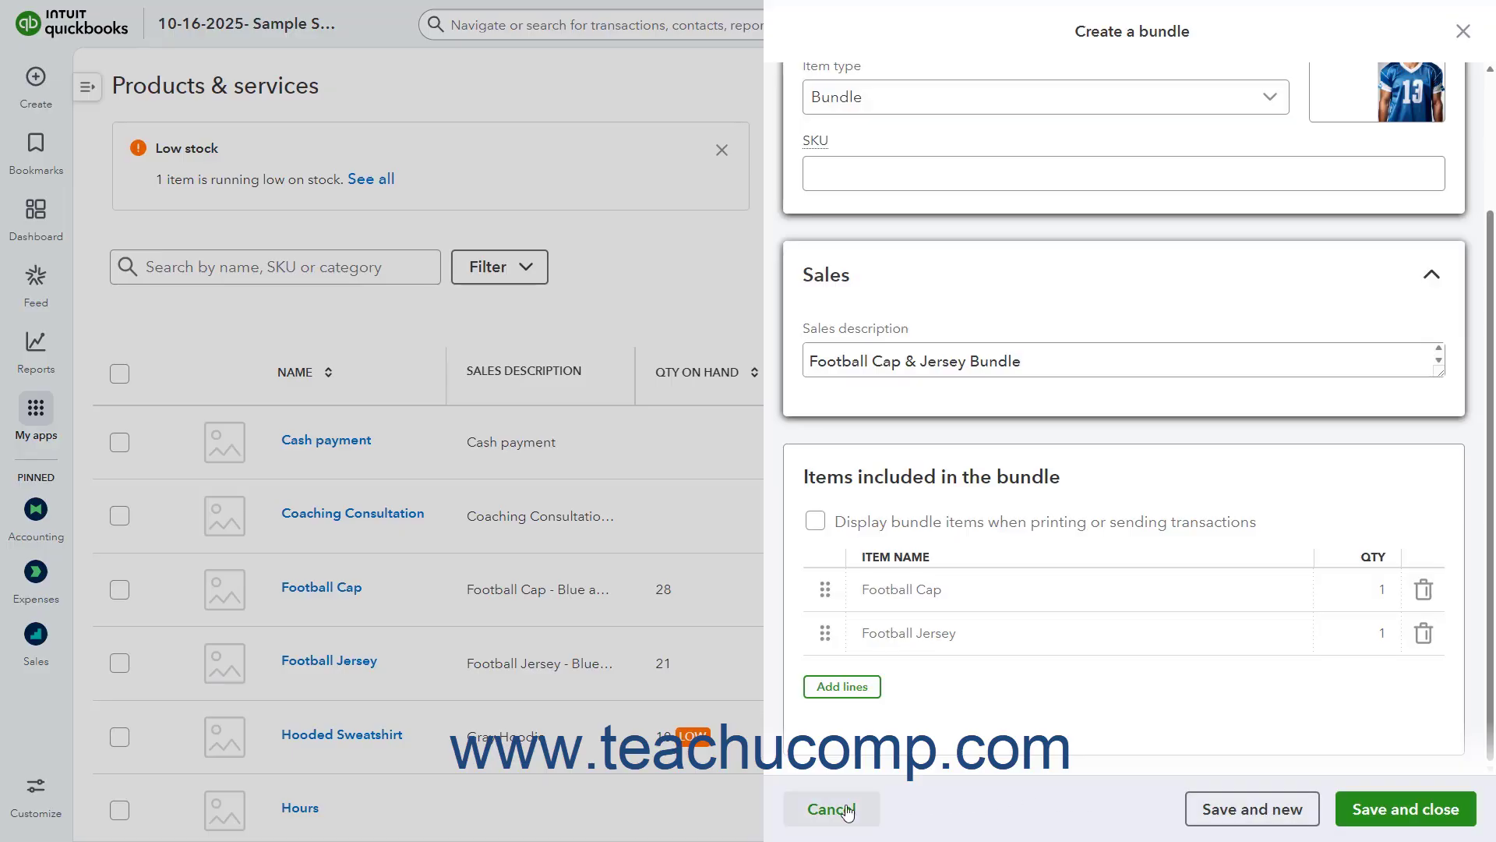
left_click(1392, 810)
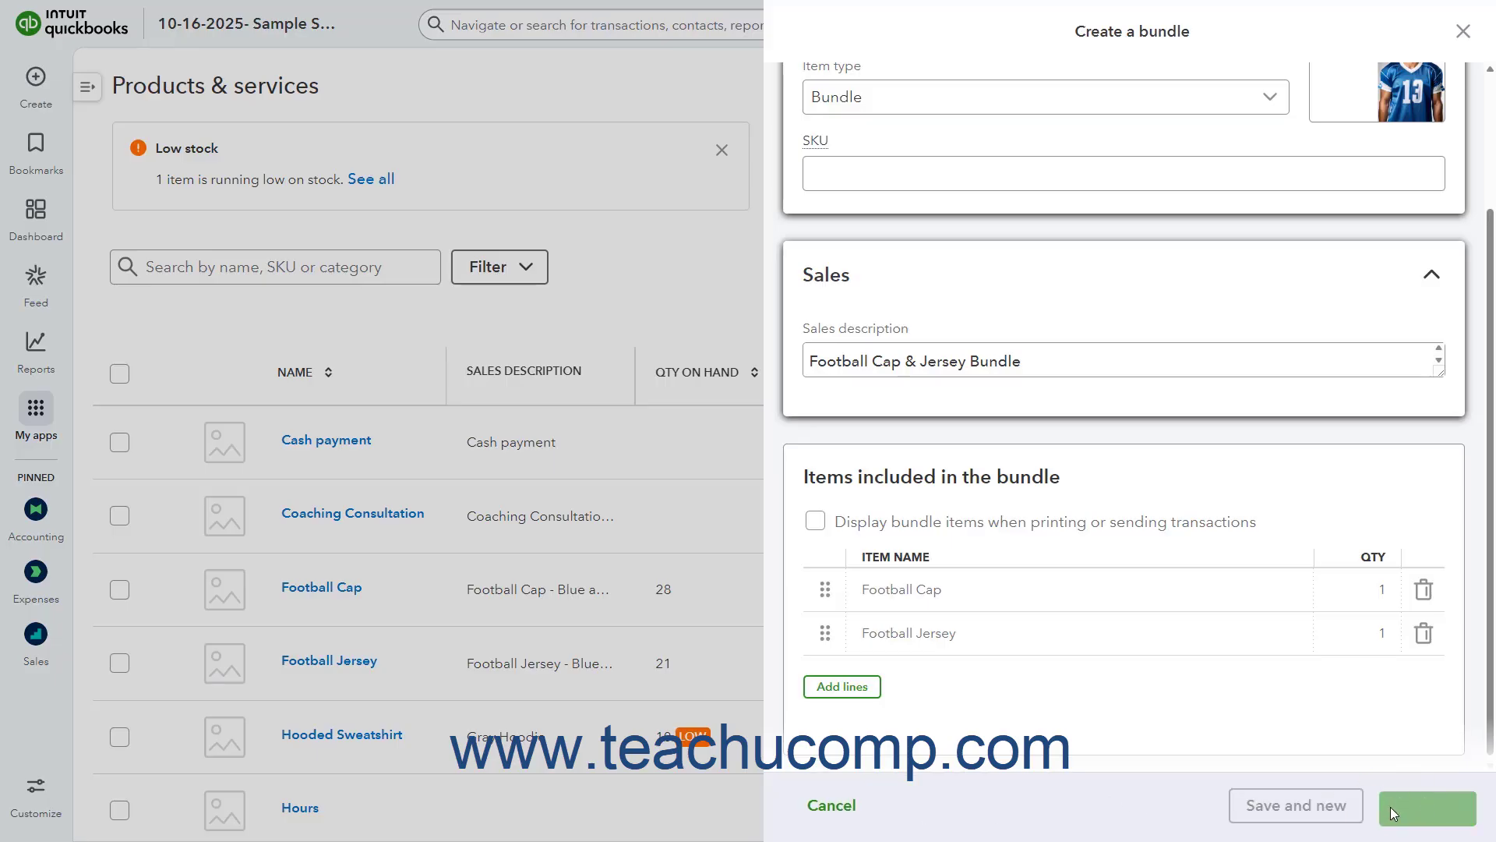